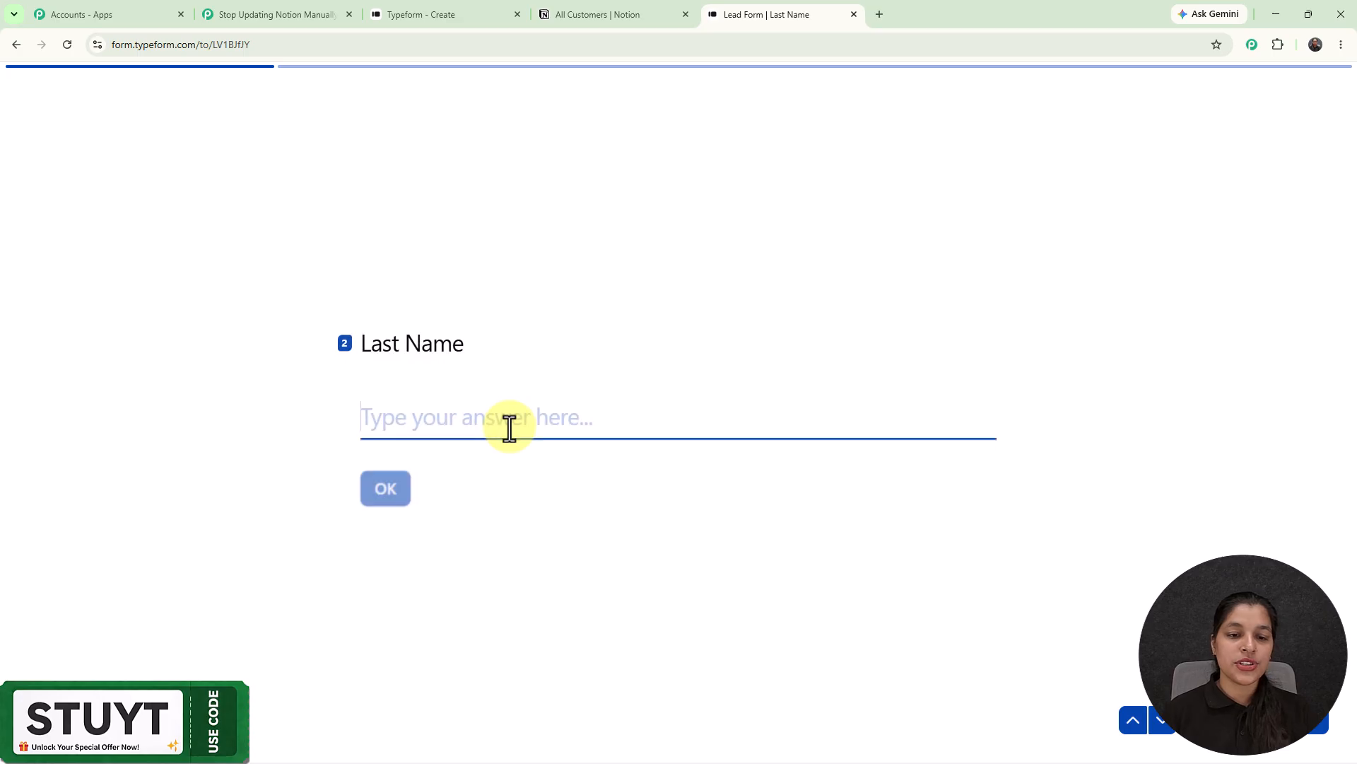
- Fill the last name and test e-mail from autofill suggestions, submitting each answer
{"action": "left_click", "coordinate": [498, 459]}
{"action": "key", "text": "Return"}
{"action": "left_click", "coordinate": [483, 416]}
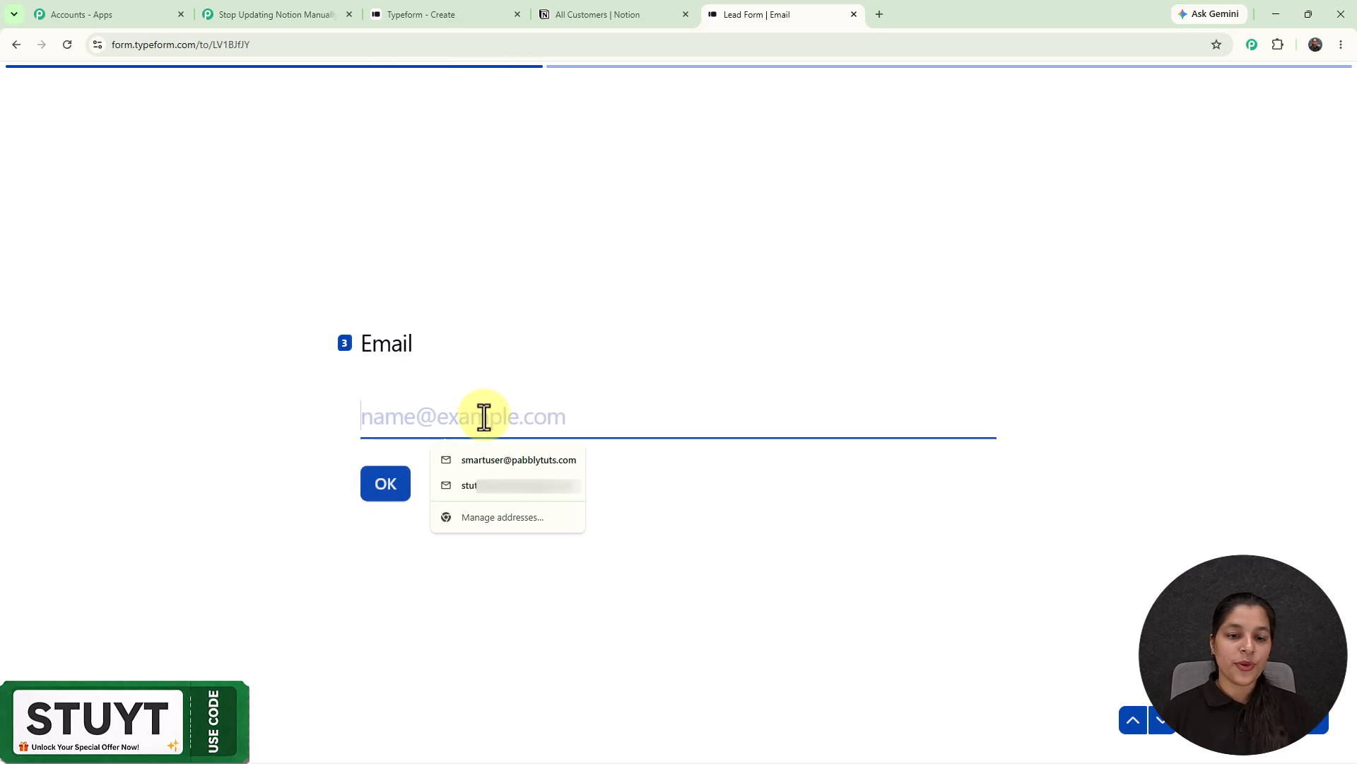
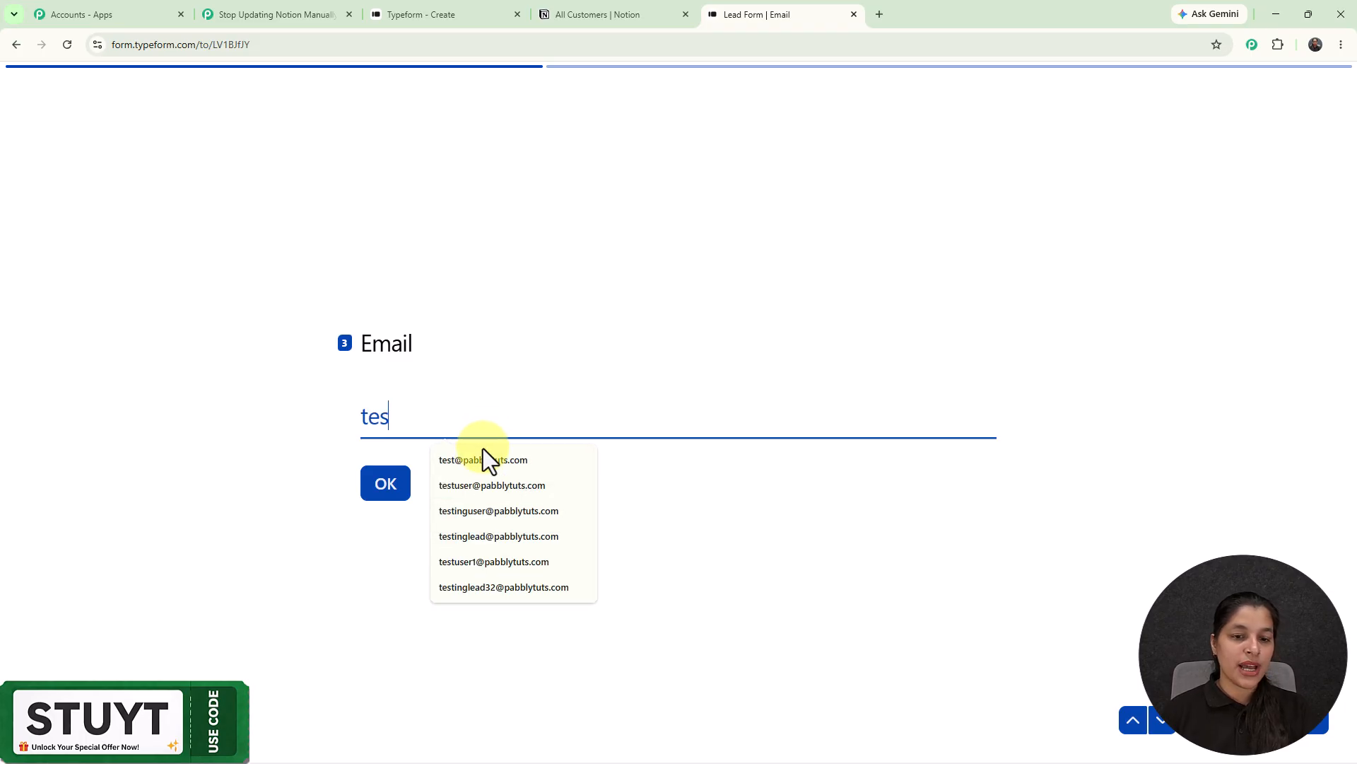
{"action": "left_click", "coordinate": [485, 460]}
{"action": "left_click", "coordinate": [375, 493]}
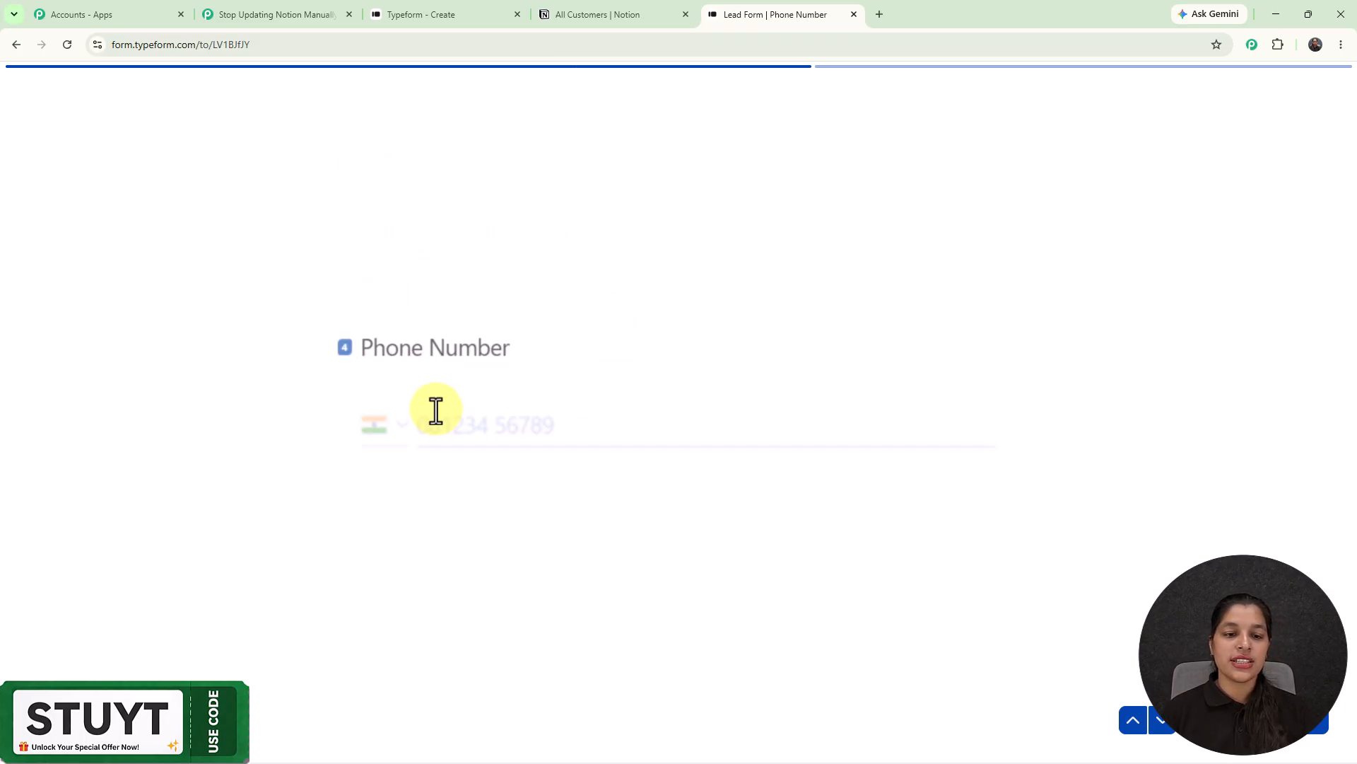
- Fill and submit the phone number from a suggestion, then enter Bhopal as the City
{"action": "left_click", "coordinate": [436, 410]}
{"action": "left_click", "coordinate": [523, 463]}
{"action": "left_click", "coordinate": [381, 486]}
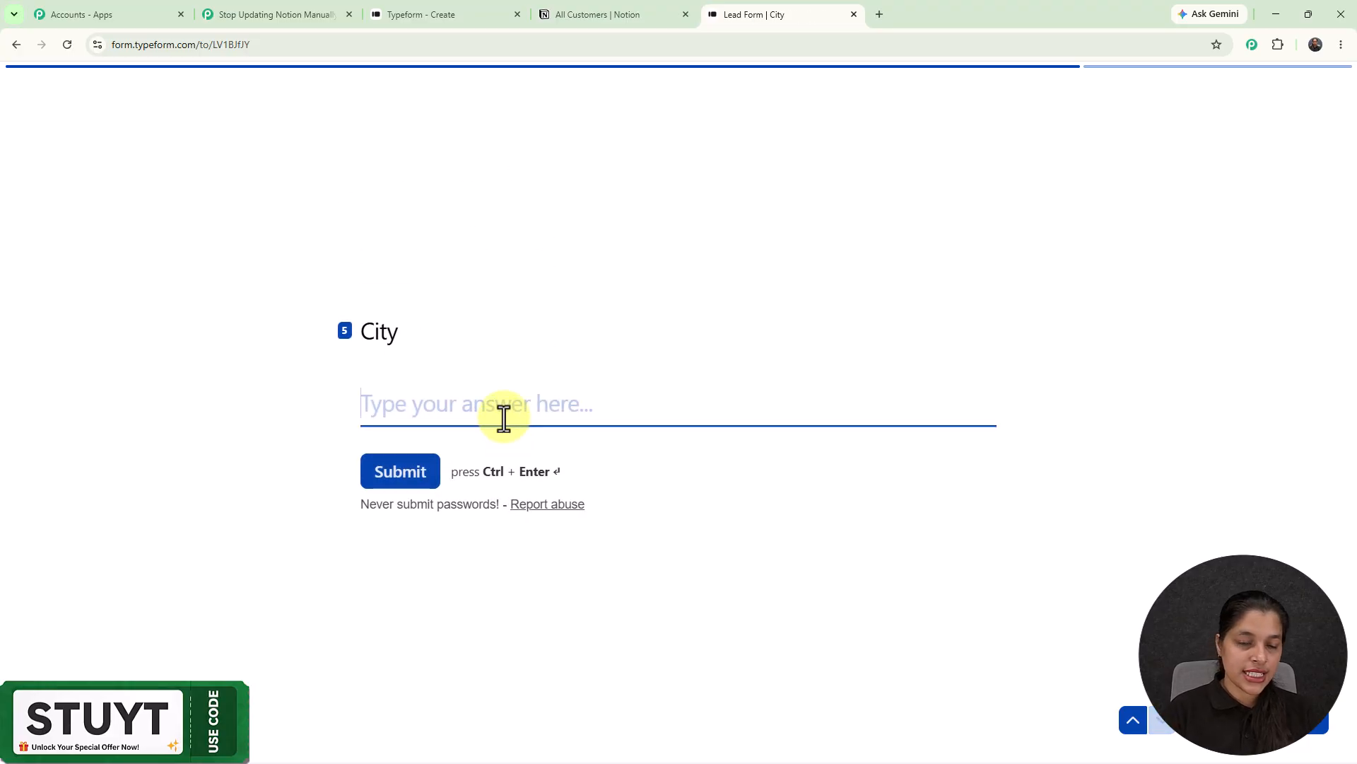
{"action": "type", "text": "Bj"}
{"action": "key", "text": "BackSpace"}
{"action": "type", "text": "hopal"}
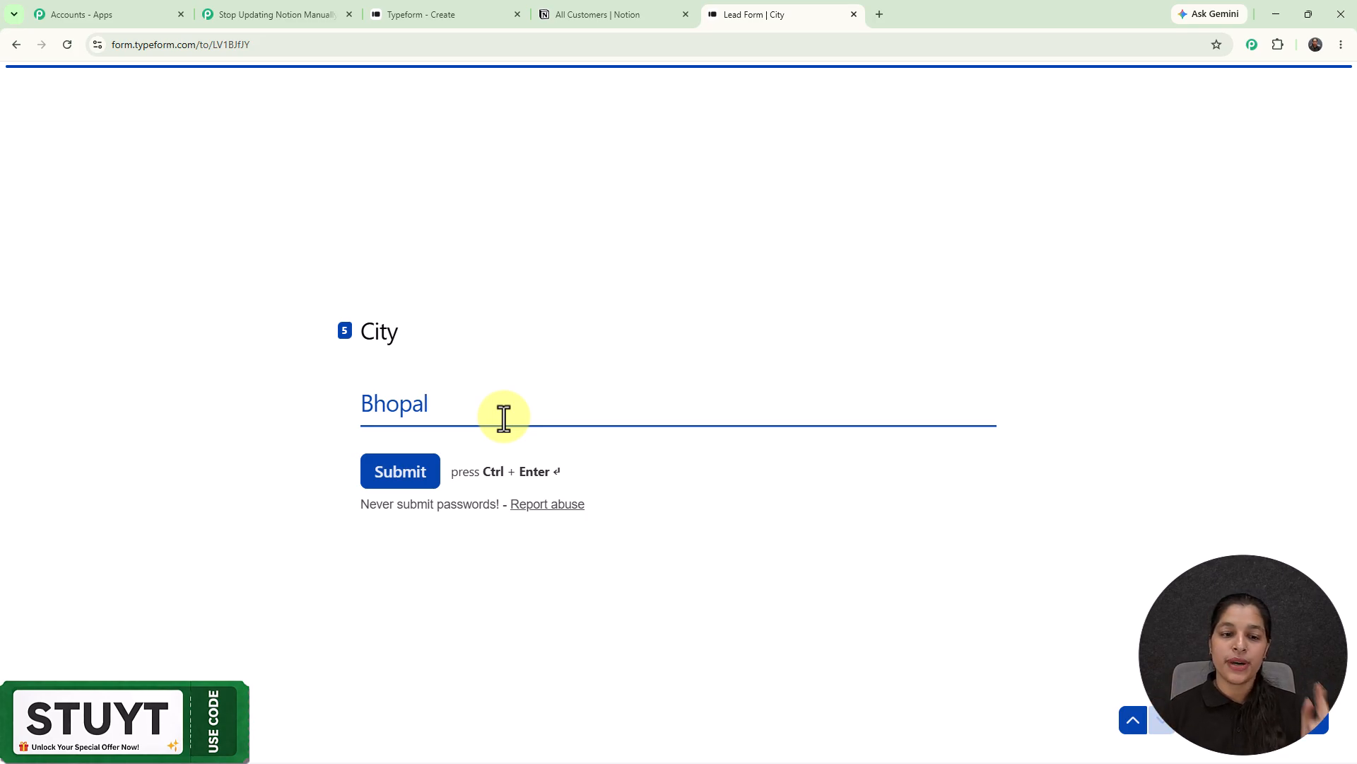
- Reload Notion's All Customers table to confirm its columns are still empty, then return to the lead form
{"action": "left_click", "coordinate": [580, 15]}
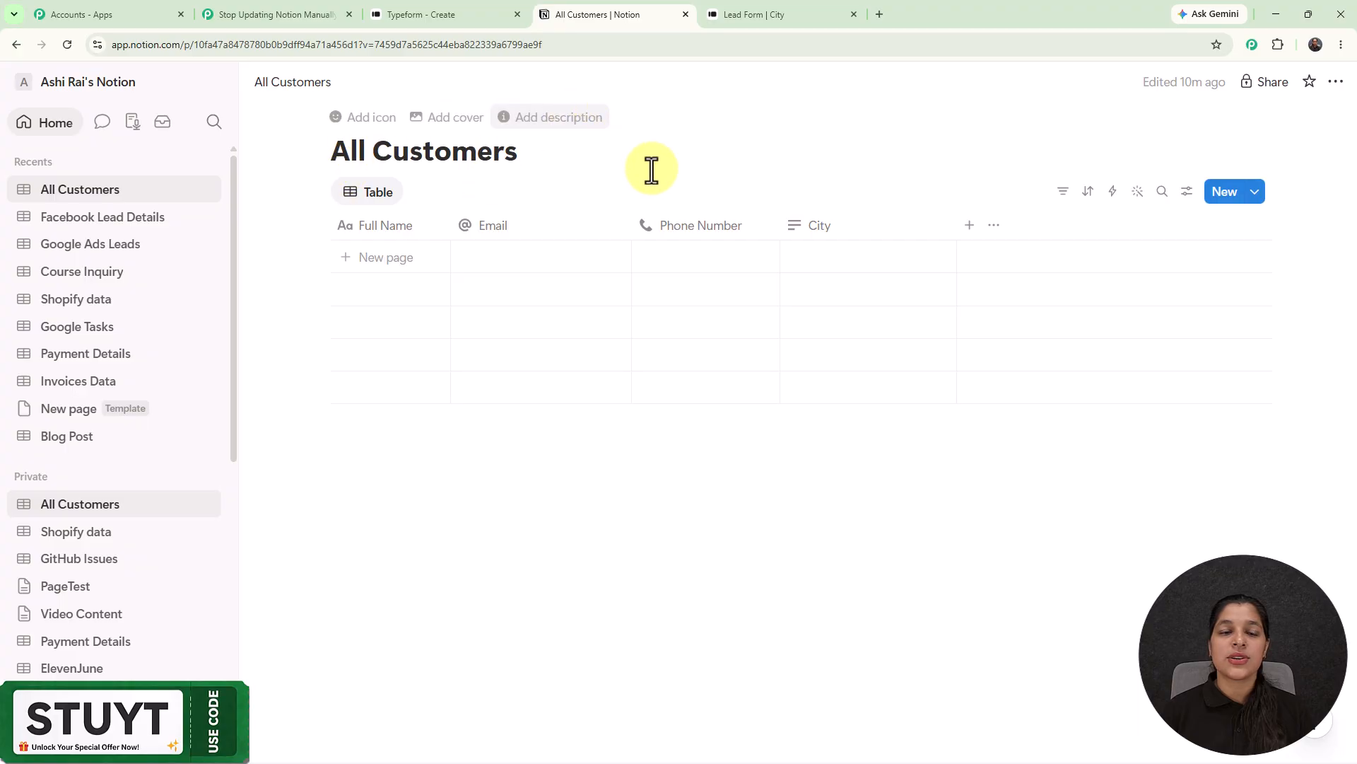
{"action": "left_click", "coordinate": [67, 45]}
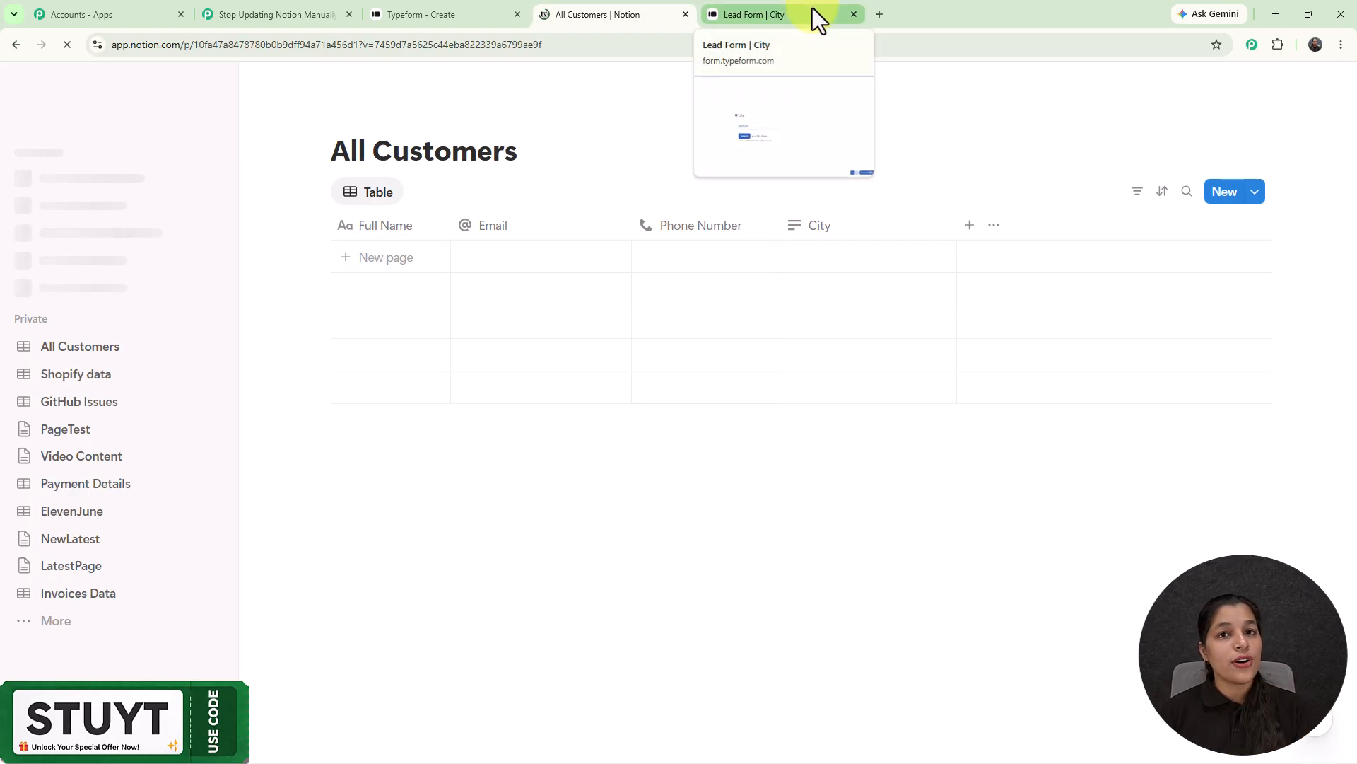
{"action": "left_click", "coordinate": [724, 12]}
- Submit the lead form, confirm the Bhopal row in Notion's All Customers table, and open a new browser tab
{"action": "left_click", "coordinate": [402, 477]}
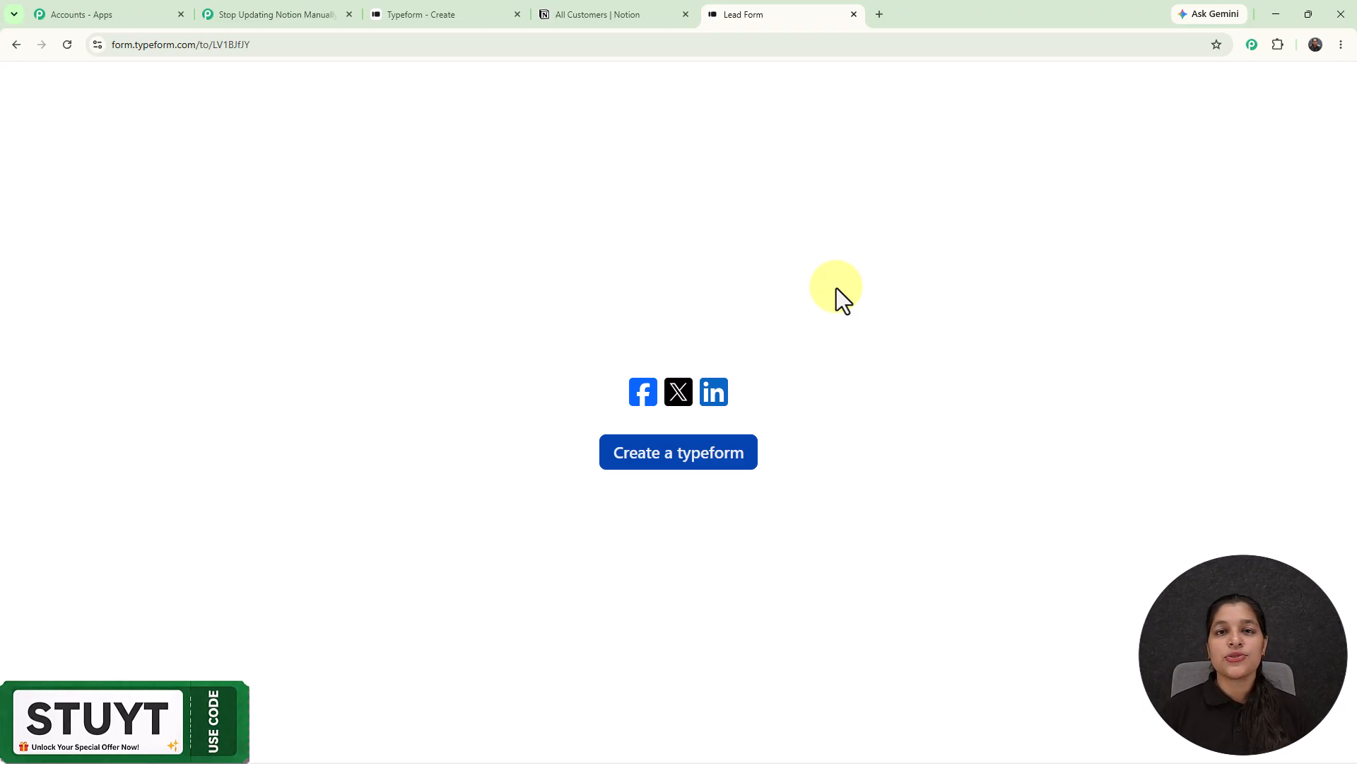
{"action": "left_click", "coordinate": [626, 18]}
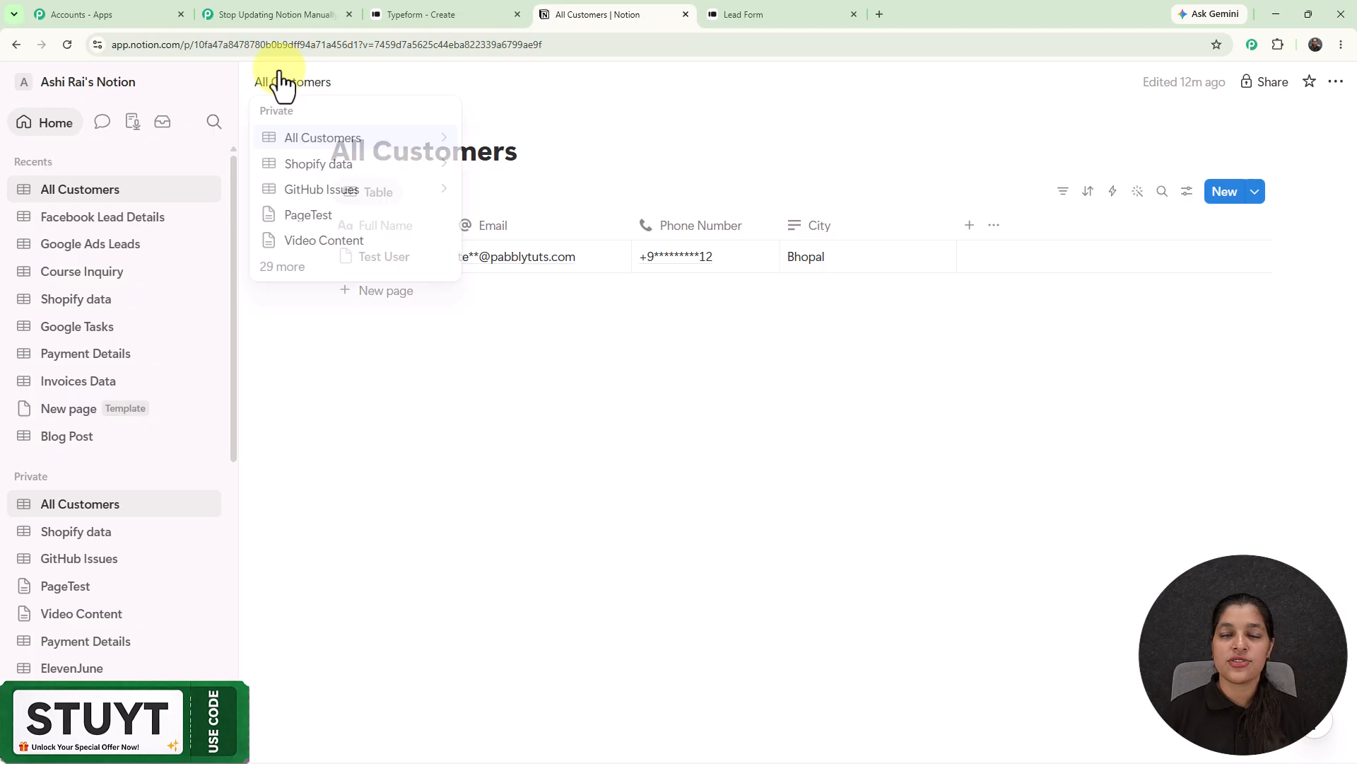
{"action": "left_click", "coordinate": [276, 14]}
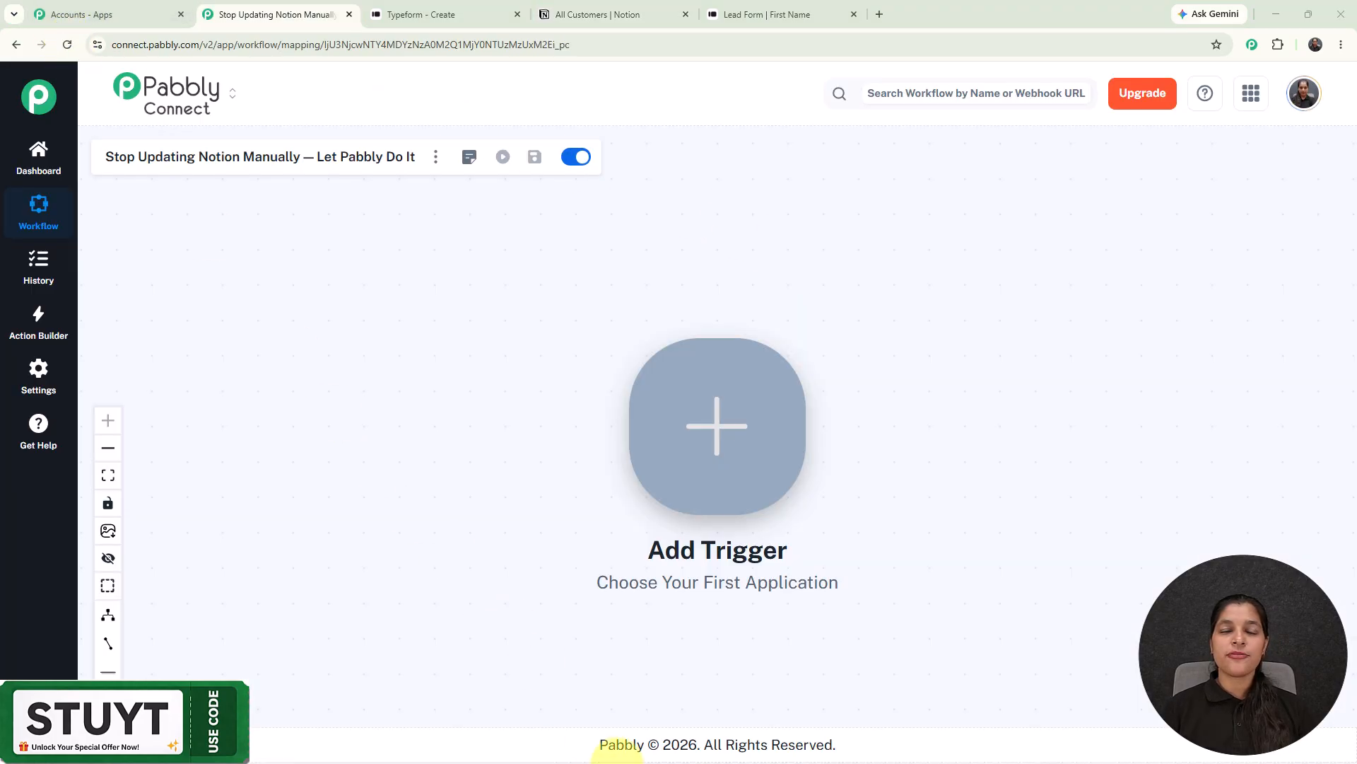
{"action": "left_click", "coordinate": [878, 14]}
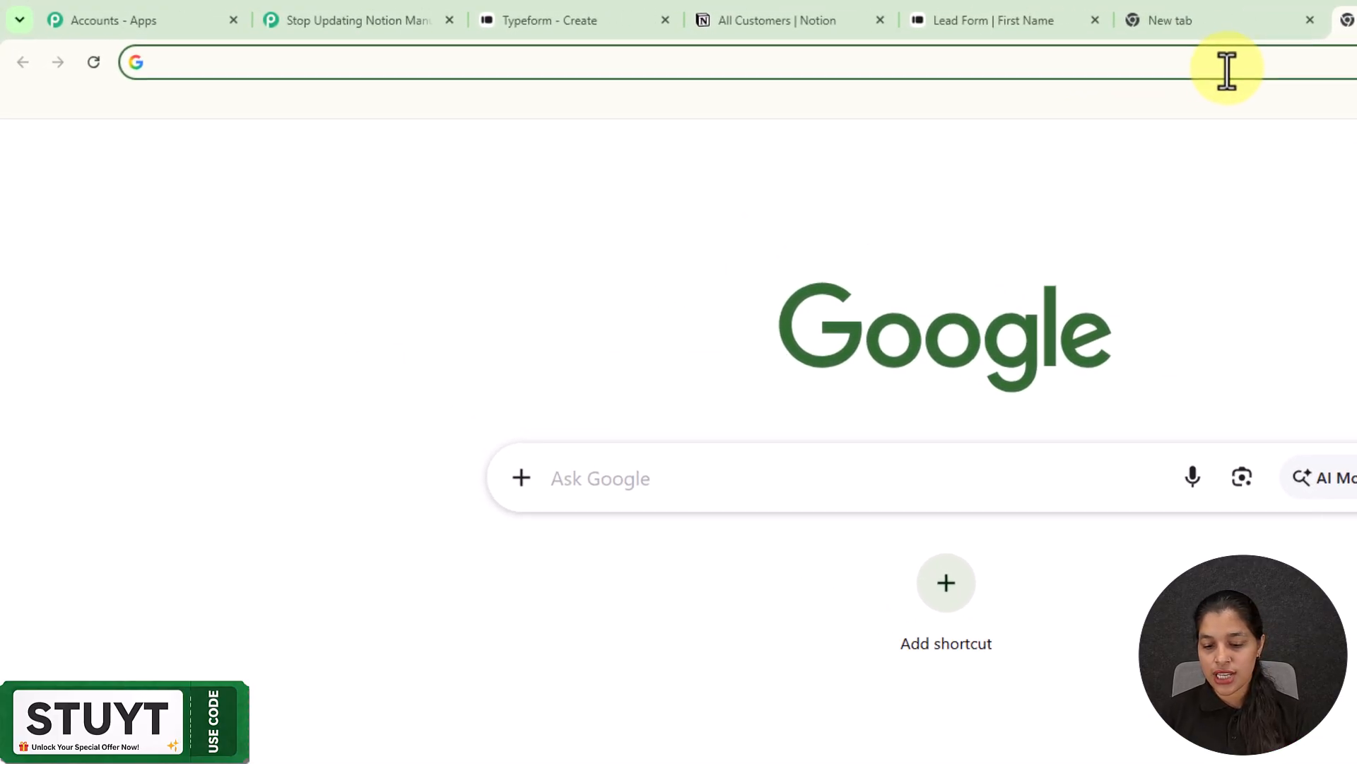
- Load pabbly.com/connect in the new tab, then go back to the workflow editor
{"action": "type", "text": "p"}
{"action": "key", "text": "Return"}
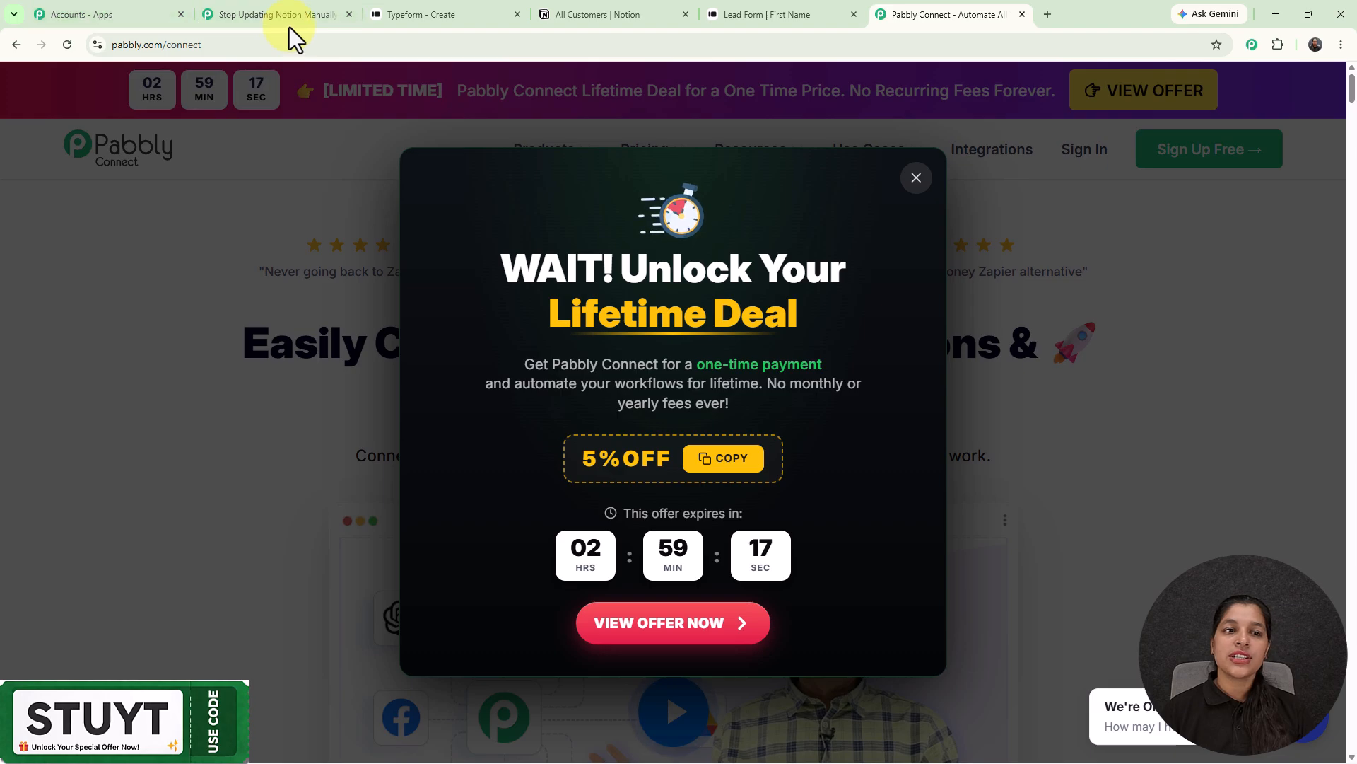
{"action": "left_click", "coordinate": [286, 15]}
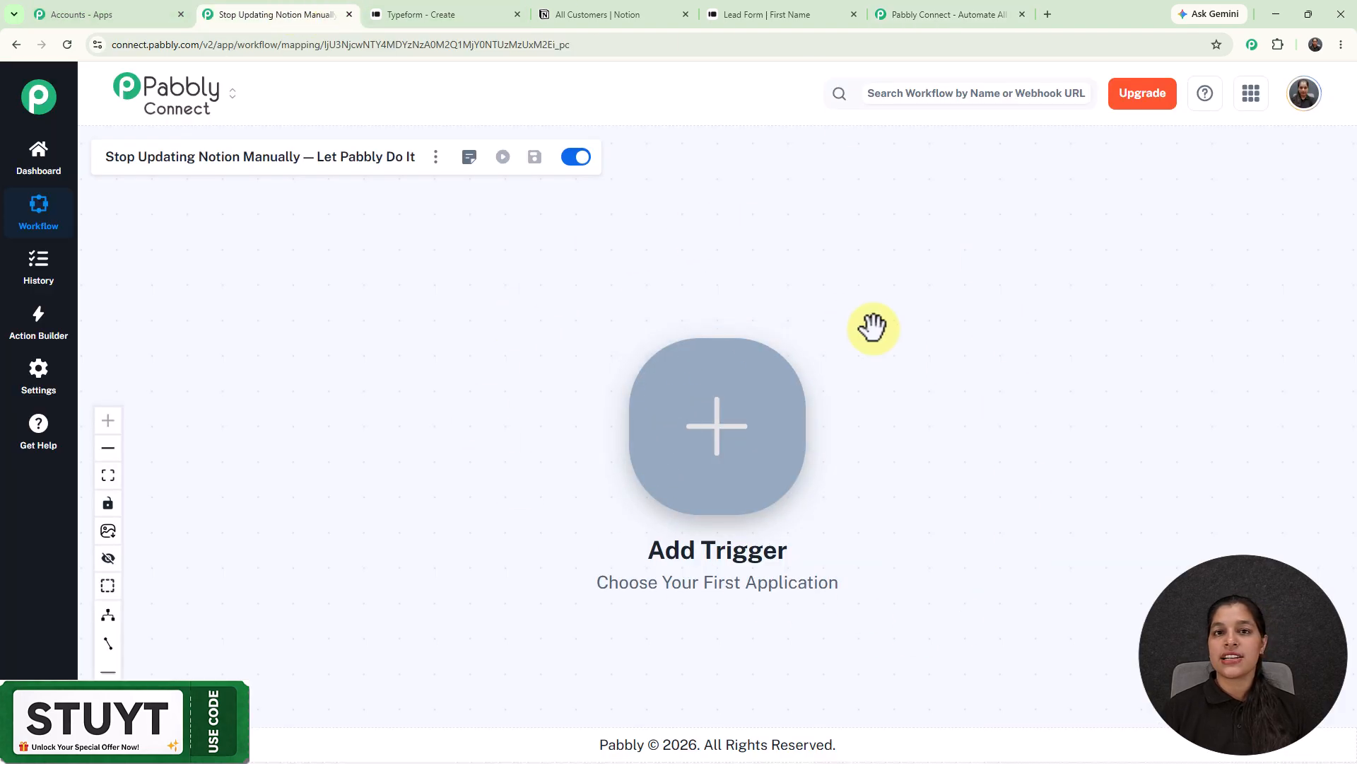
- Set the workflow trigger to Typeform with the New Entry event
{"action": "left_click", "coordinate": [727, 421]}
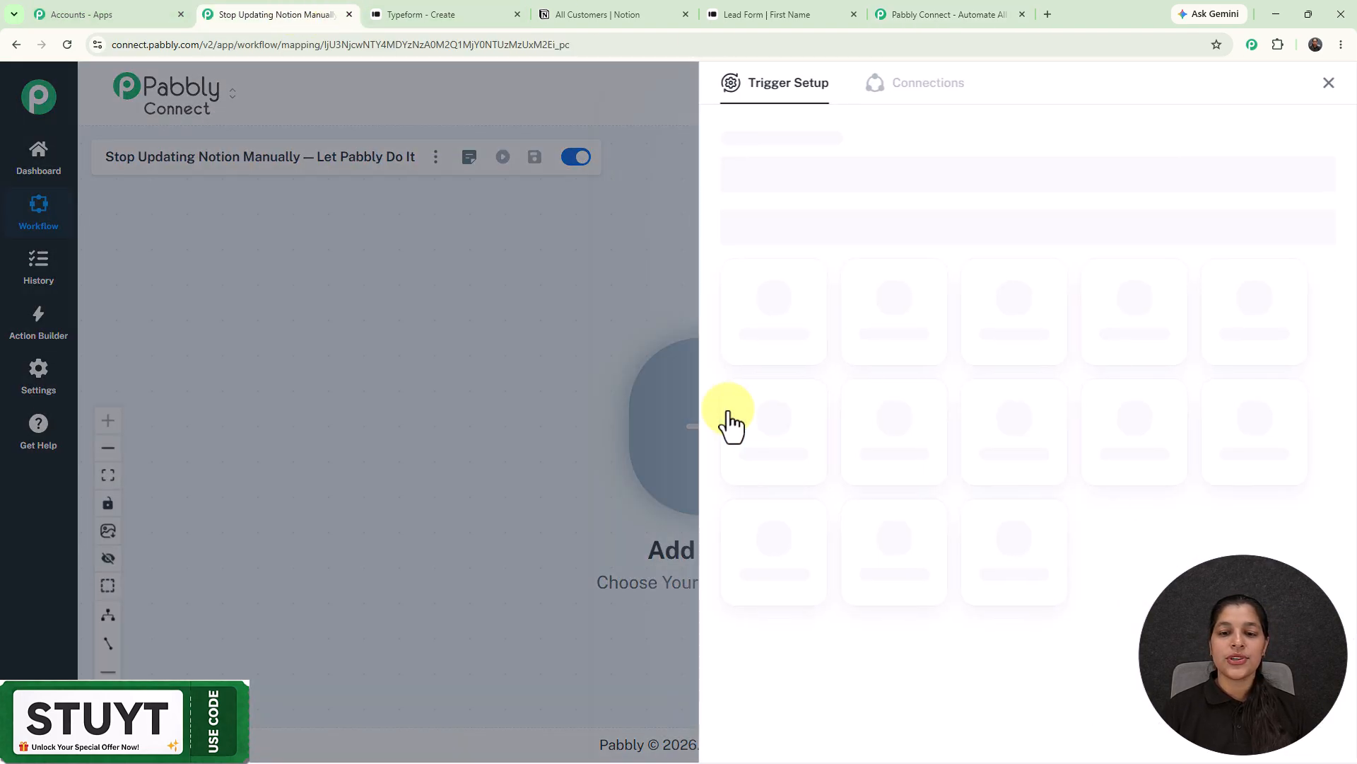
{"action": "left_click", "coordinate": [888, 172]}
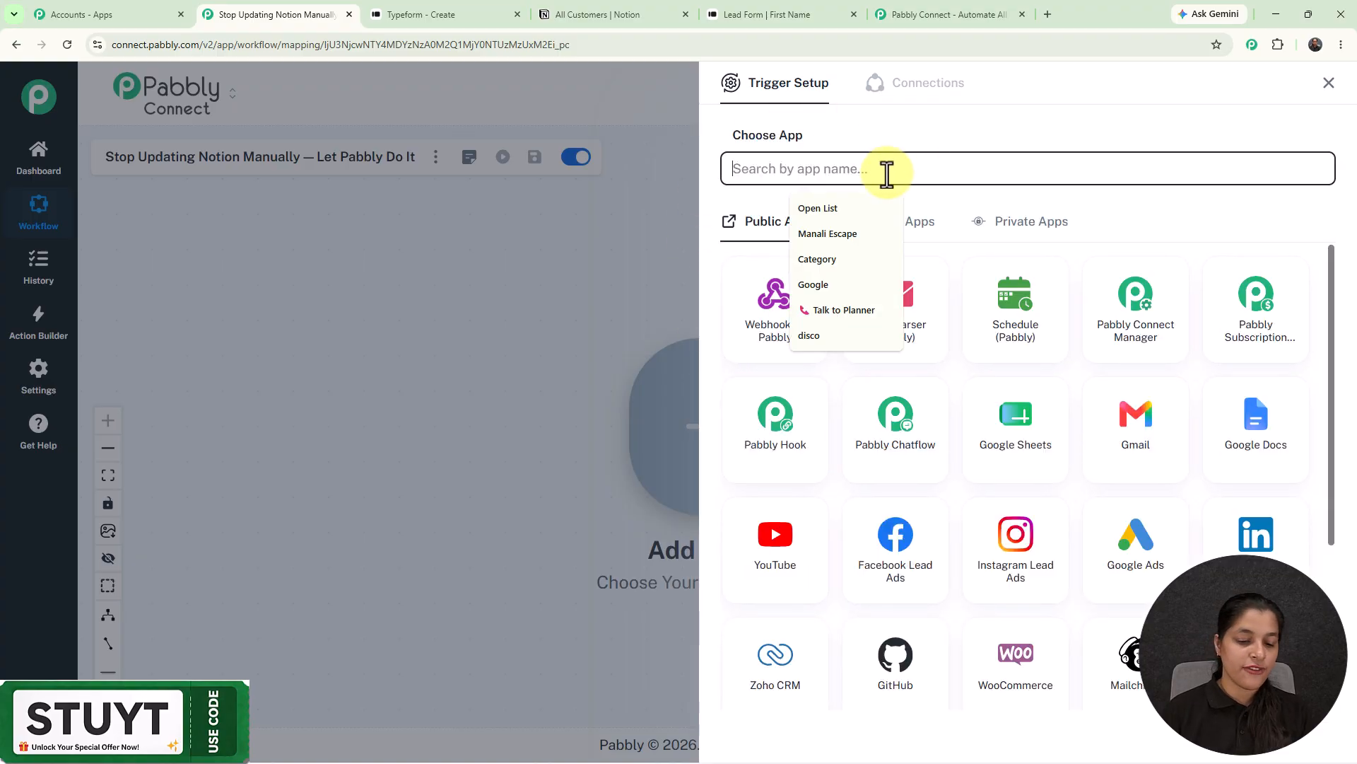
{"action": "type", "text": "ty"}
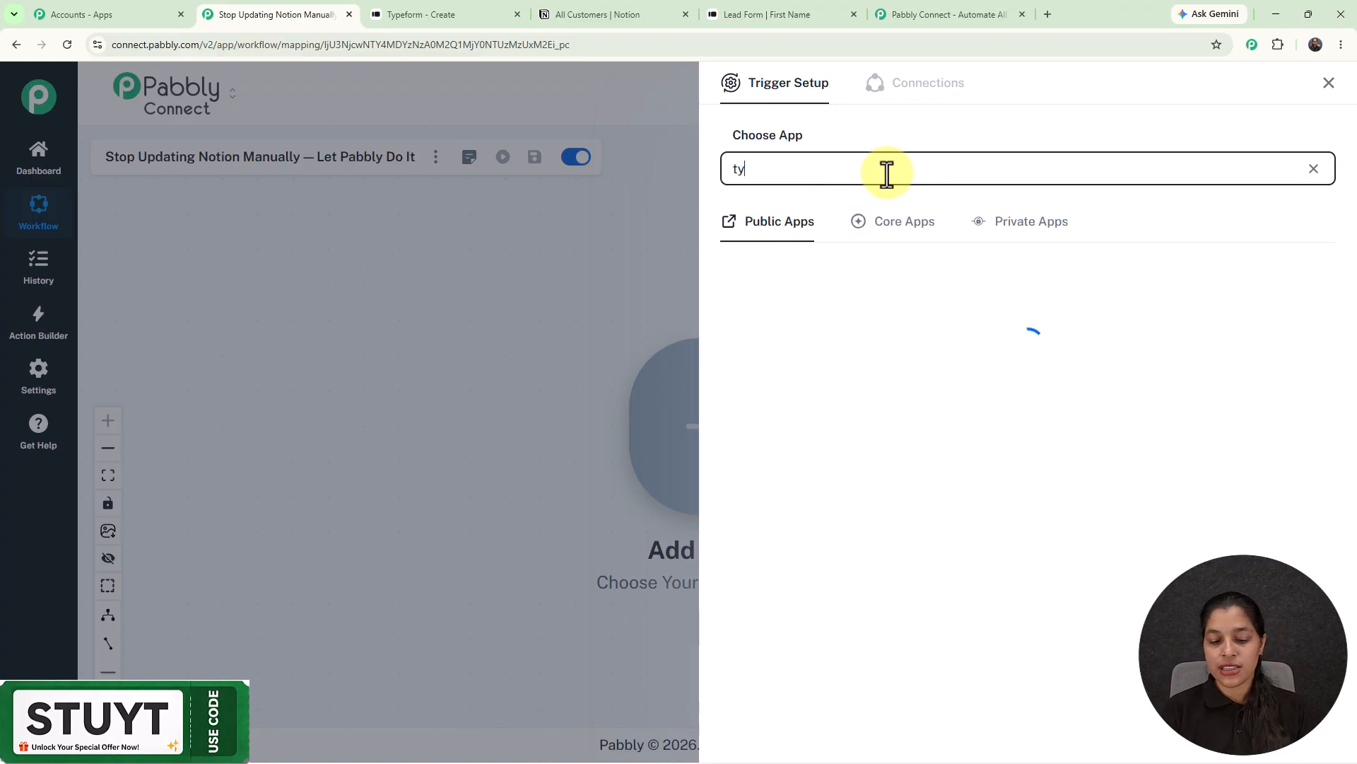
{"action": "type", "text": "pef"}
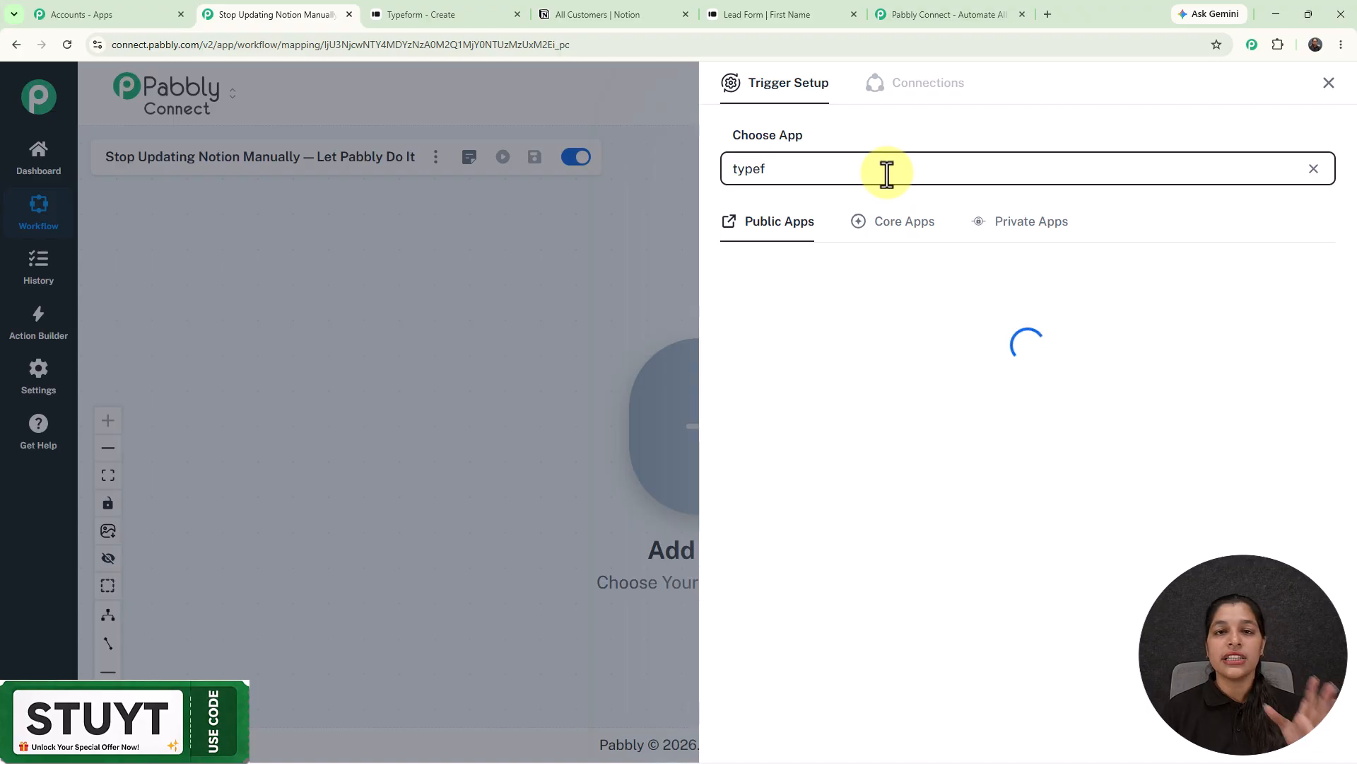
{"action": "left_click", "coordinate": [765, 353]}
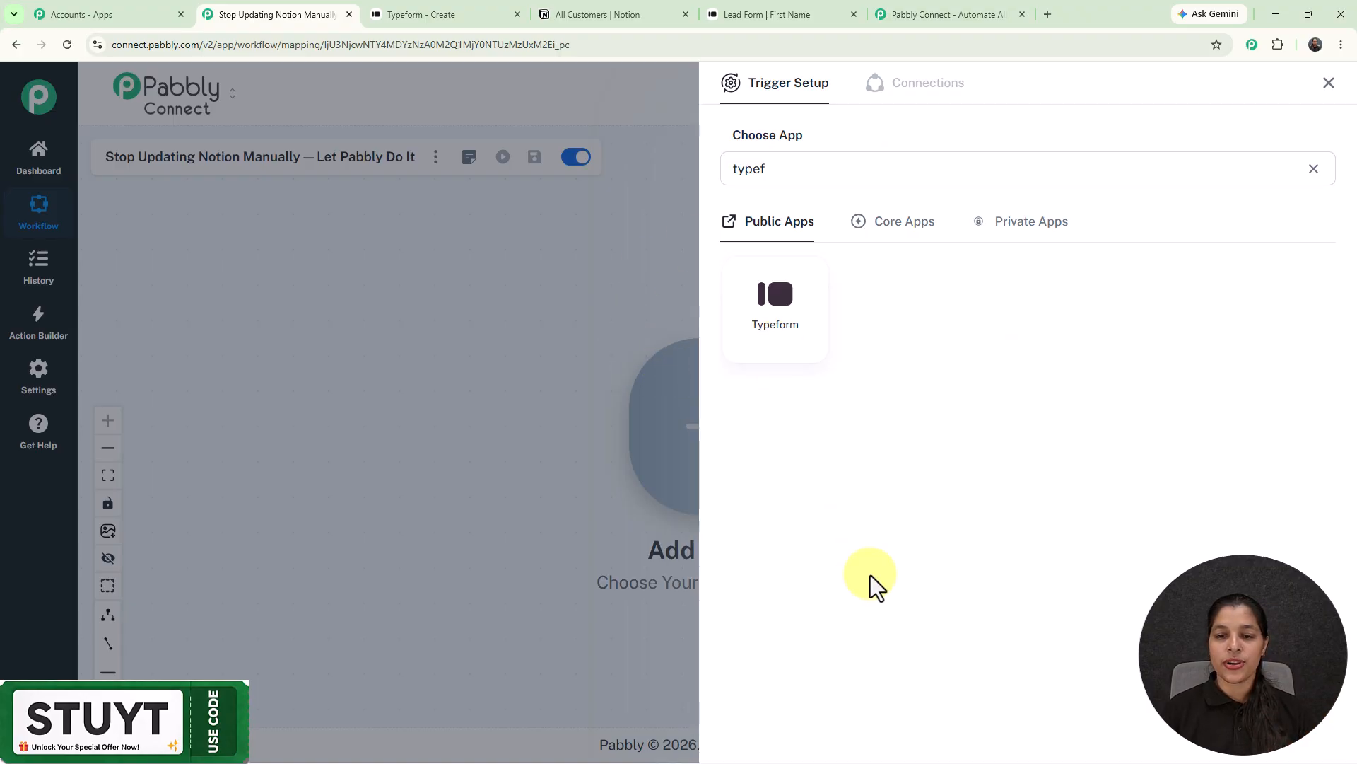
{"action": "left_click", "coordinate": [776, 240]}
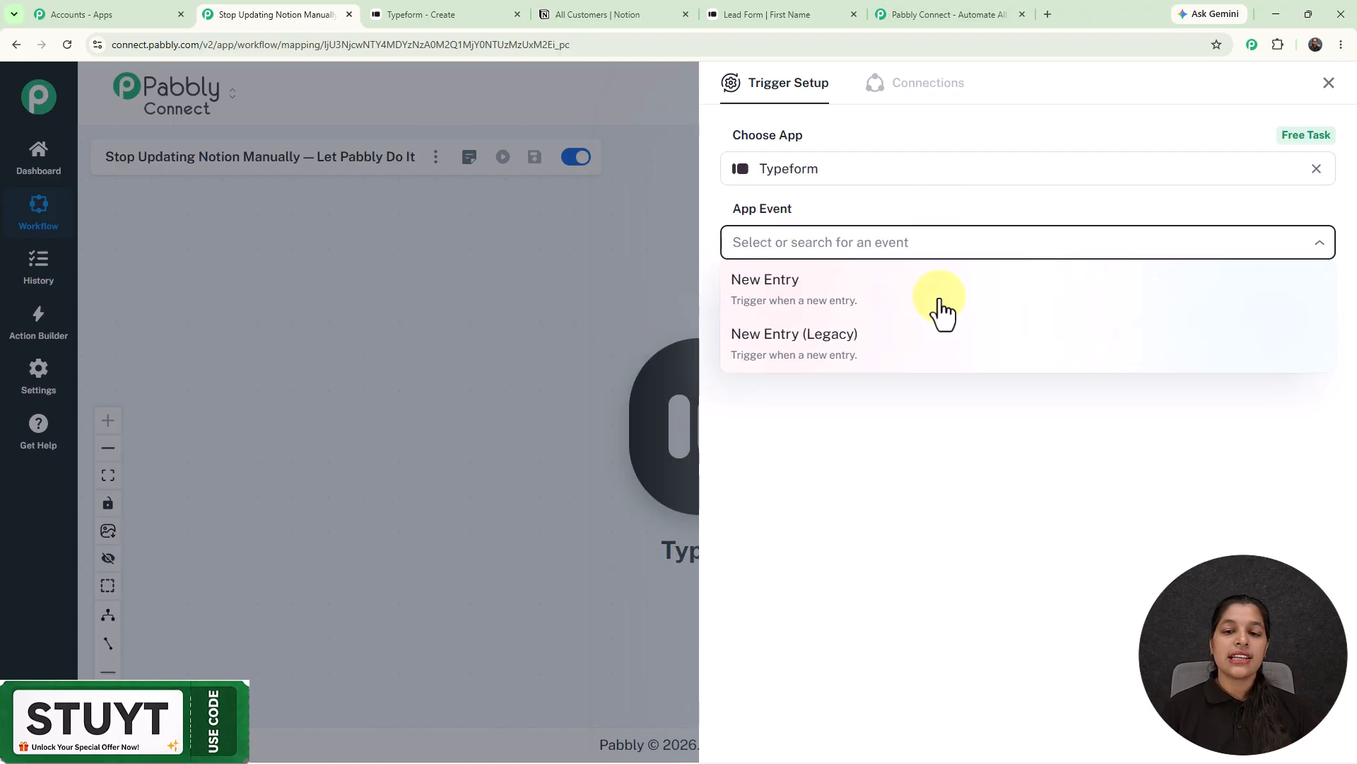
{"action": "left_click", "coordinate": [805, 300]}
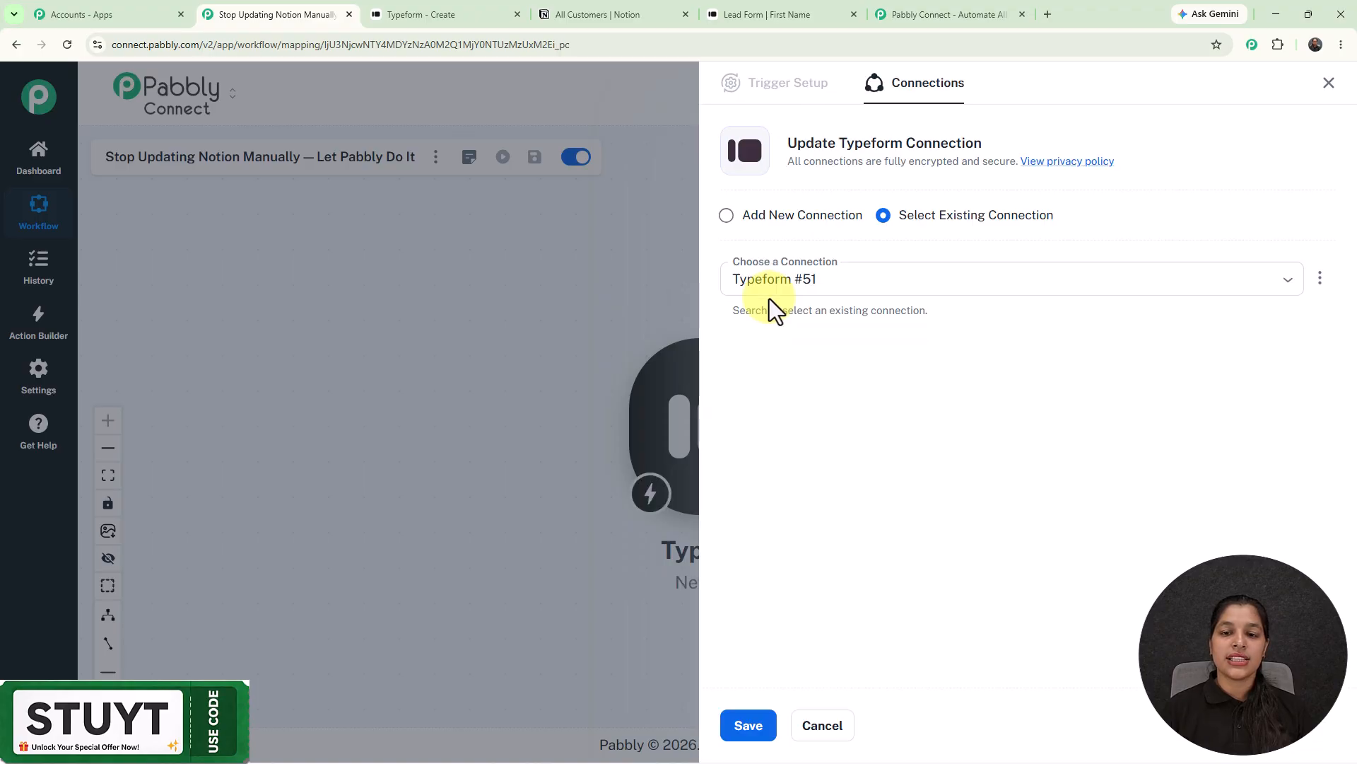
- Create and authorize a new Typeform connection, Typeform #52, for the New Entry trigger
{"action": "left_click", "coordinate": [726, 216]}
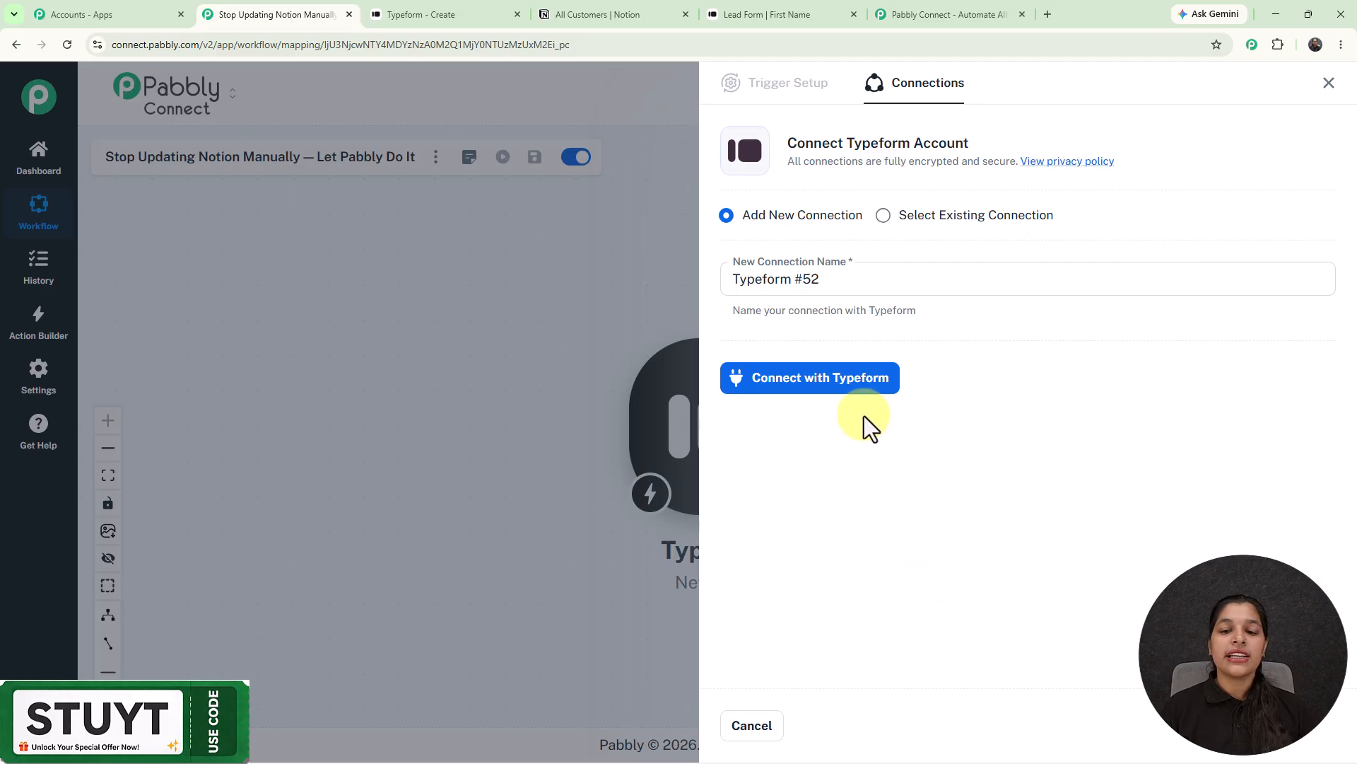
{"action": "left_click", "coordinate": [796, 389]}
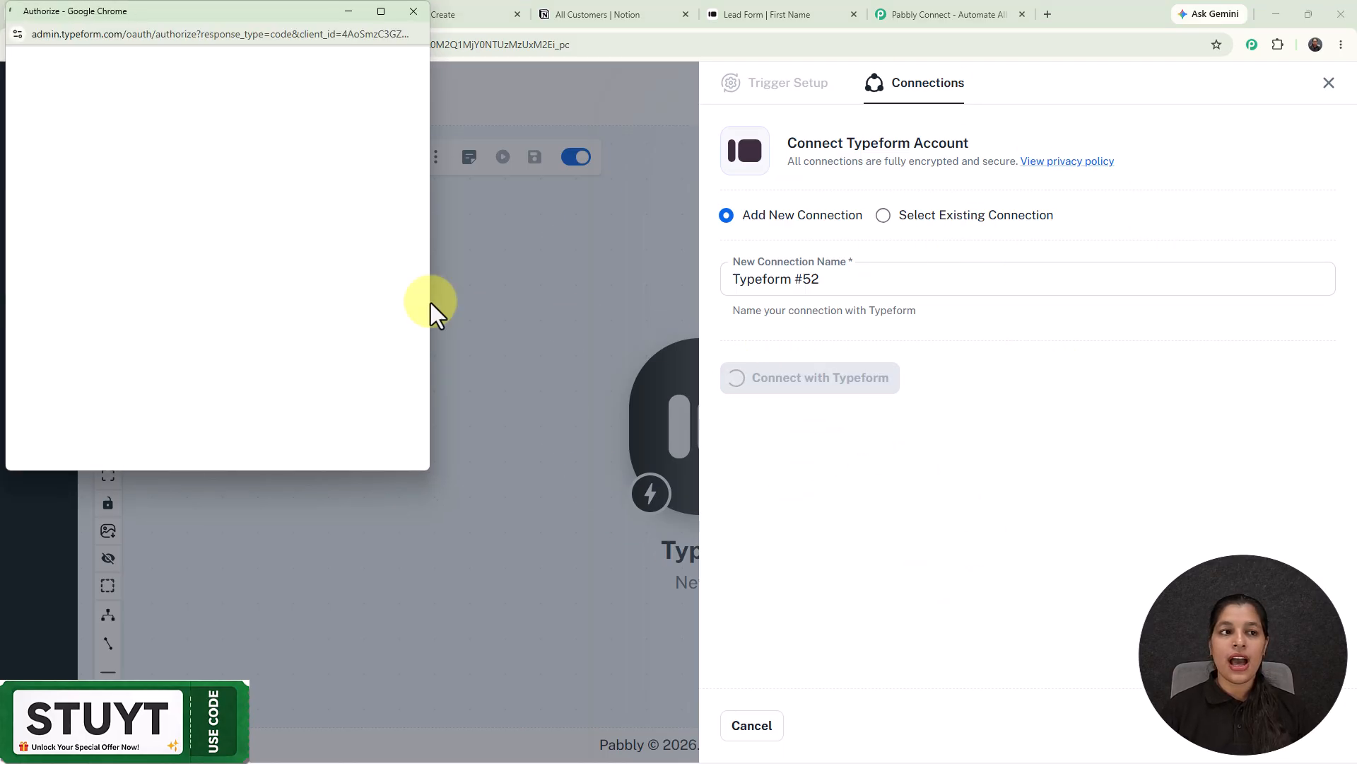
{"action": "scroll", "coordinate": [227, 273], "scroll_direction": "down", "scroll_amount": 4}
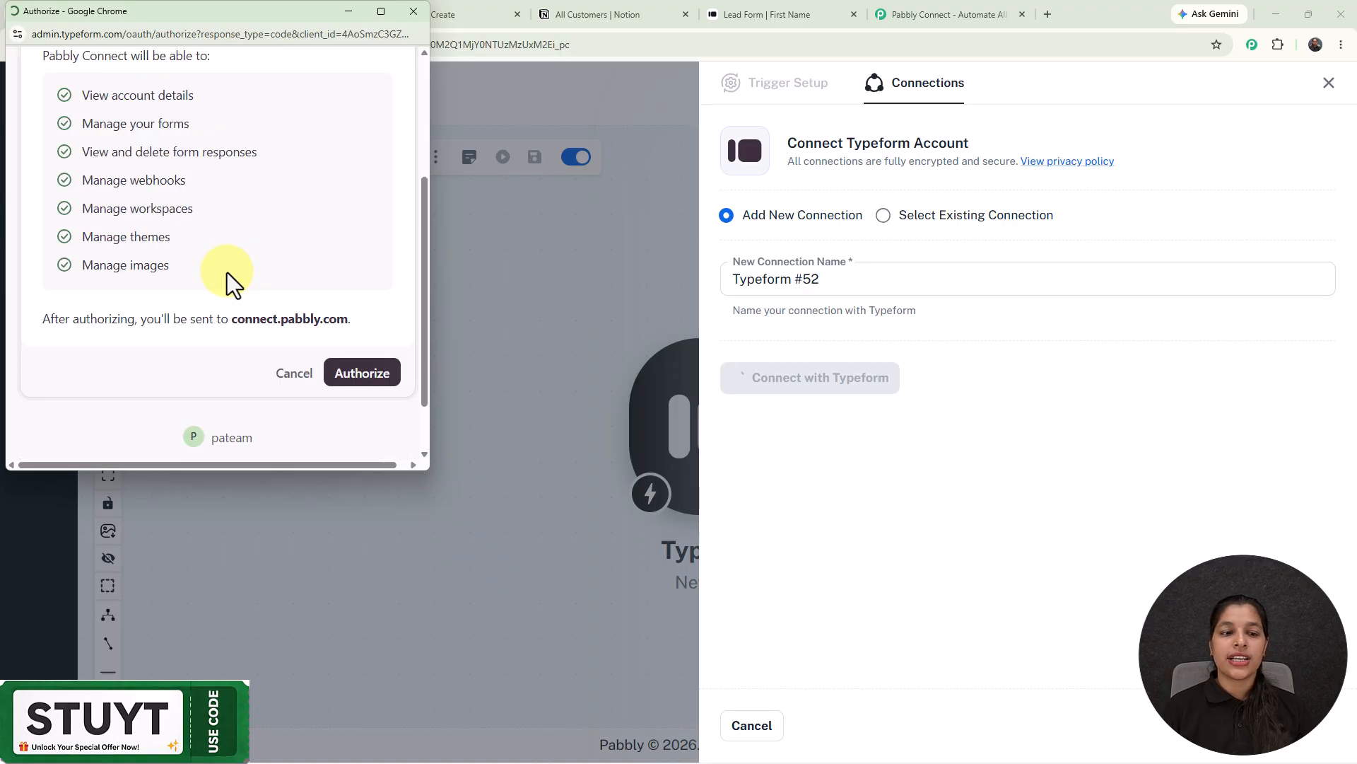
{"action": "left_click", "coordinate": [368, 320]}
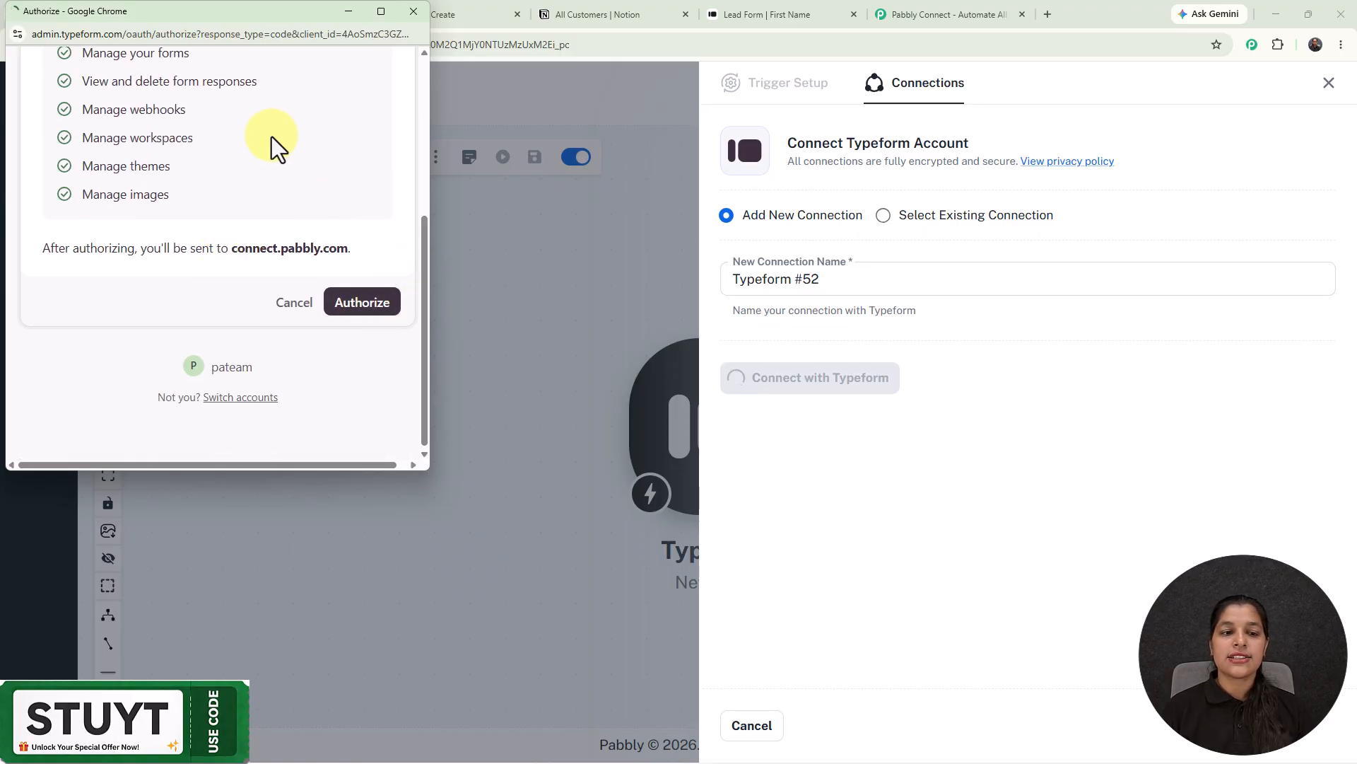
{"action": "left_click", "coordinate": [363, 308]}
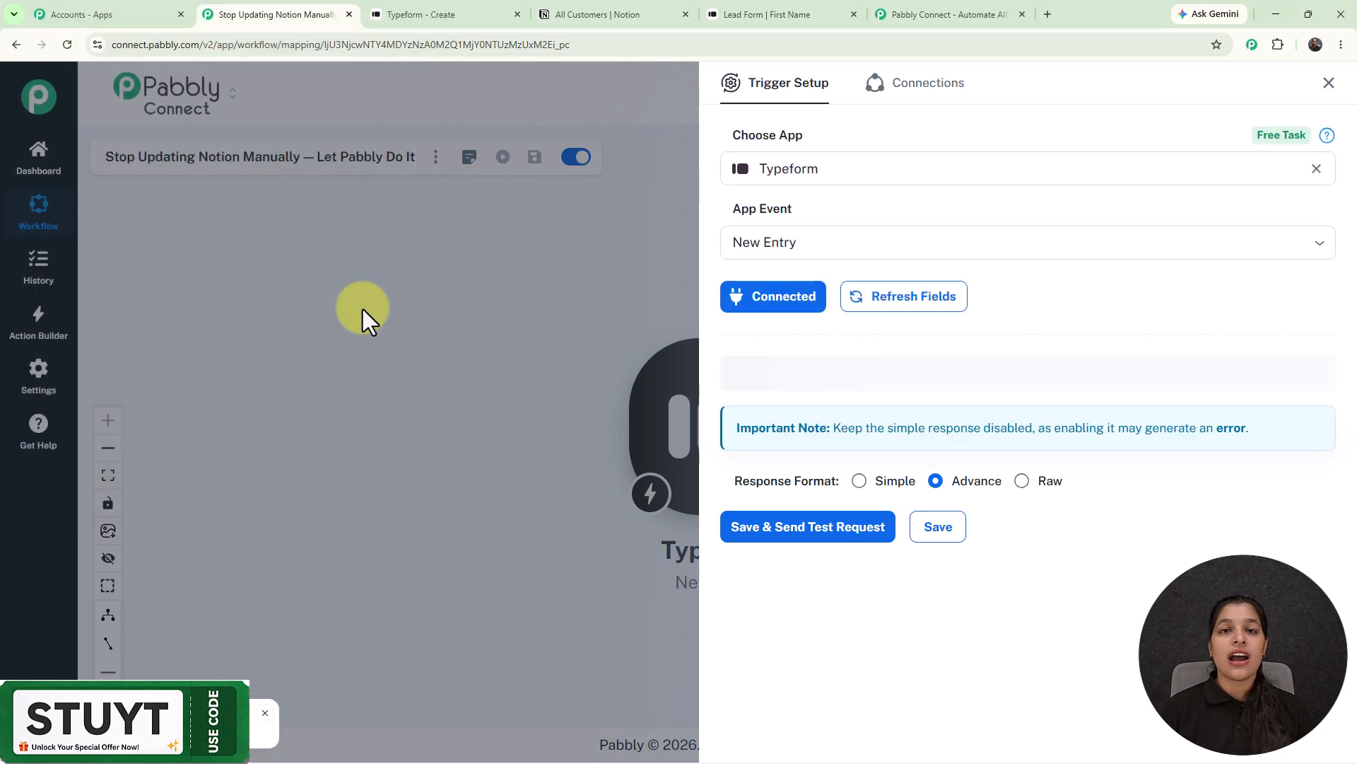
- Select Lead Form as the Typeform trigger's form
{"action": "left_click", "coordinate": [425, 15]}
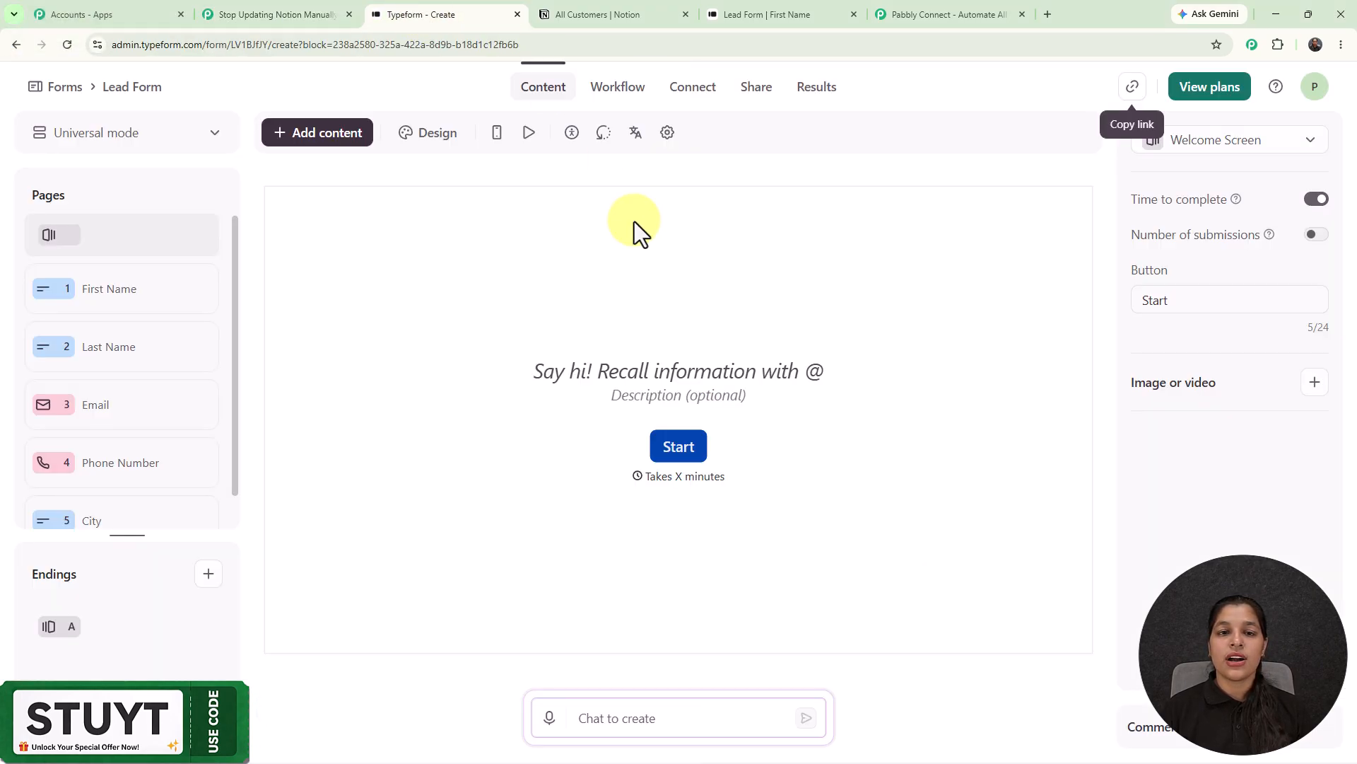
{"action": "left_click", "coordinate": [273, 11]}
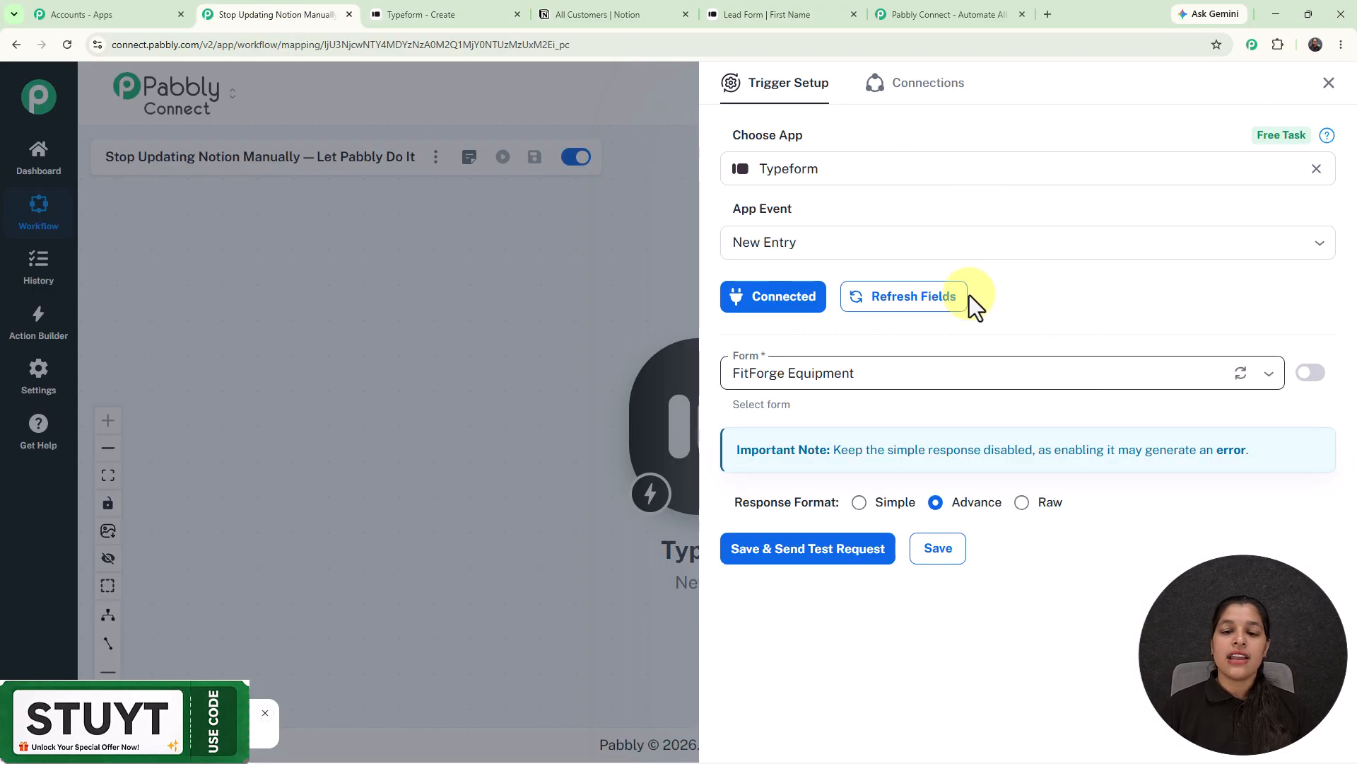
{"action": "left_click", "coordinate": [941, 380]}
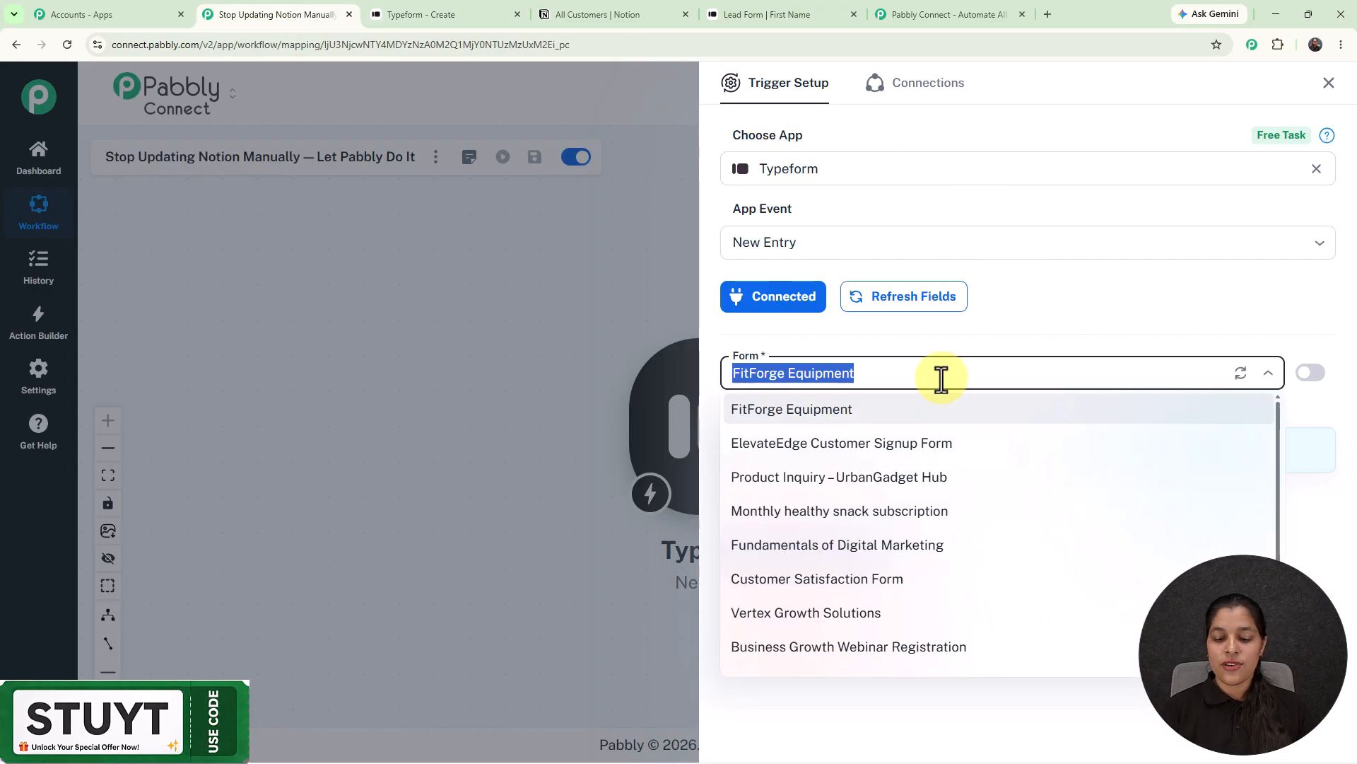
{"action": "key", "text": "BackSpace"}
{"action": "type", "text": "le"}
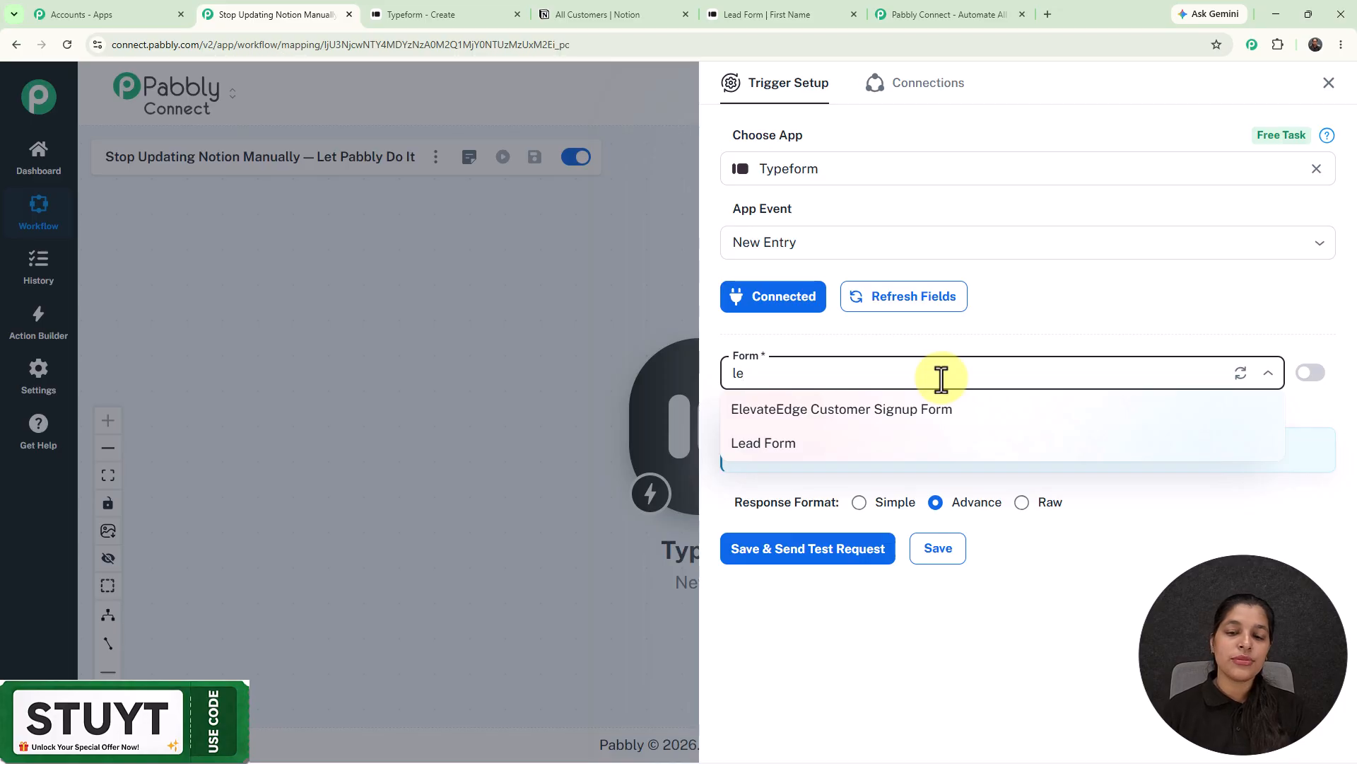
{"action": "double_click", "coordinate": [785, 447]}
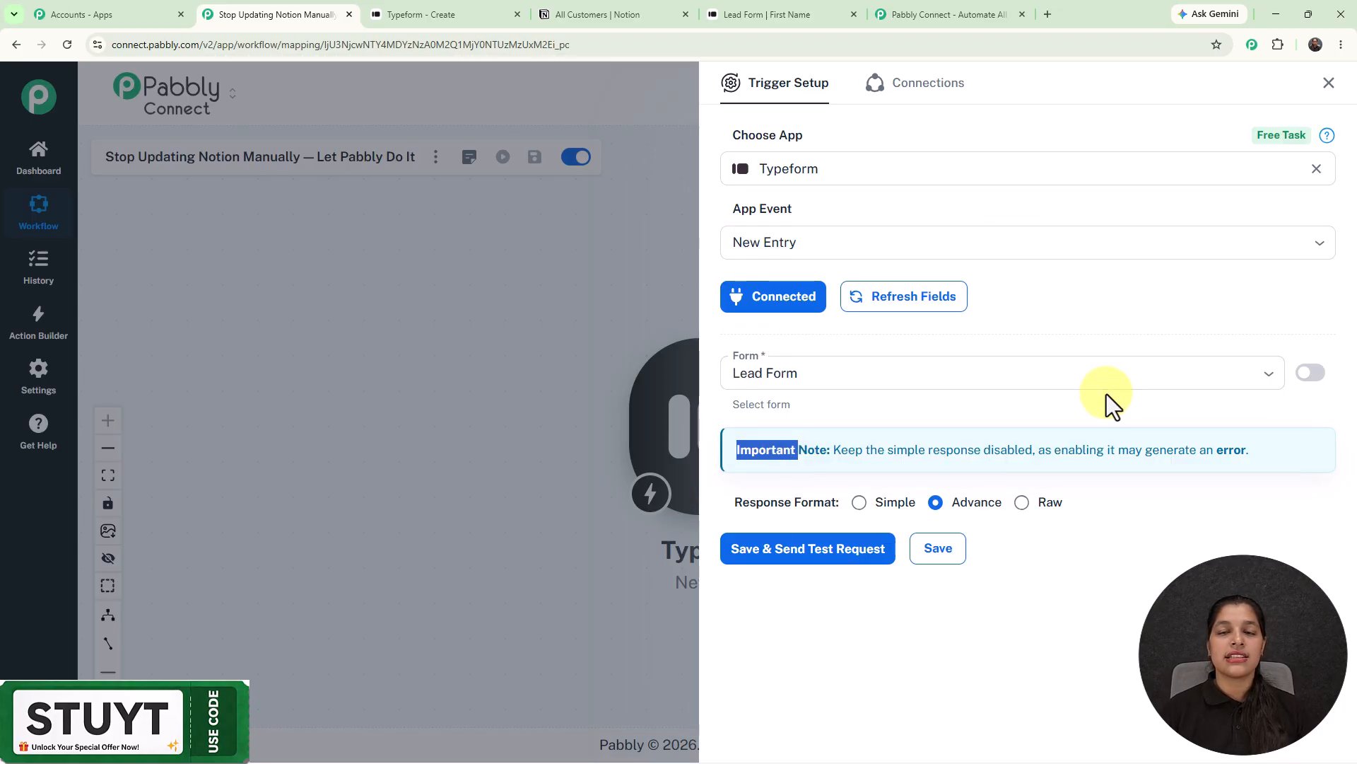
- Keep the Advance response format, save, and send a test request awaiting the webhook response
{"action": "left_click", "coordinate": [1071, 332]}
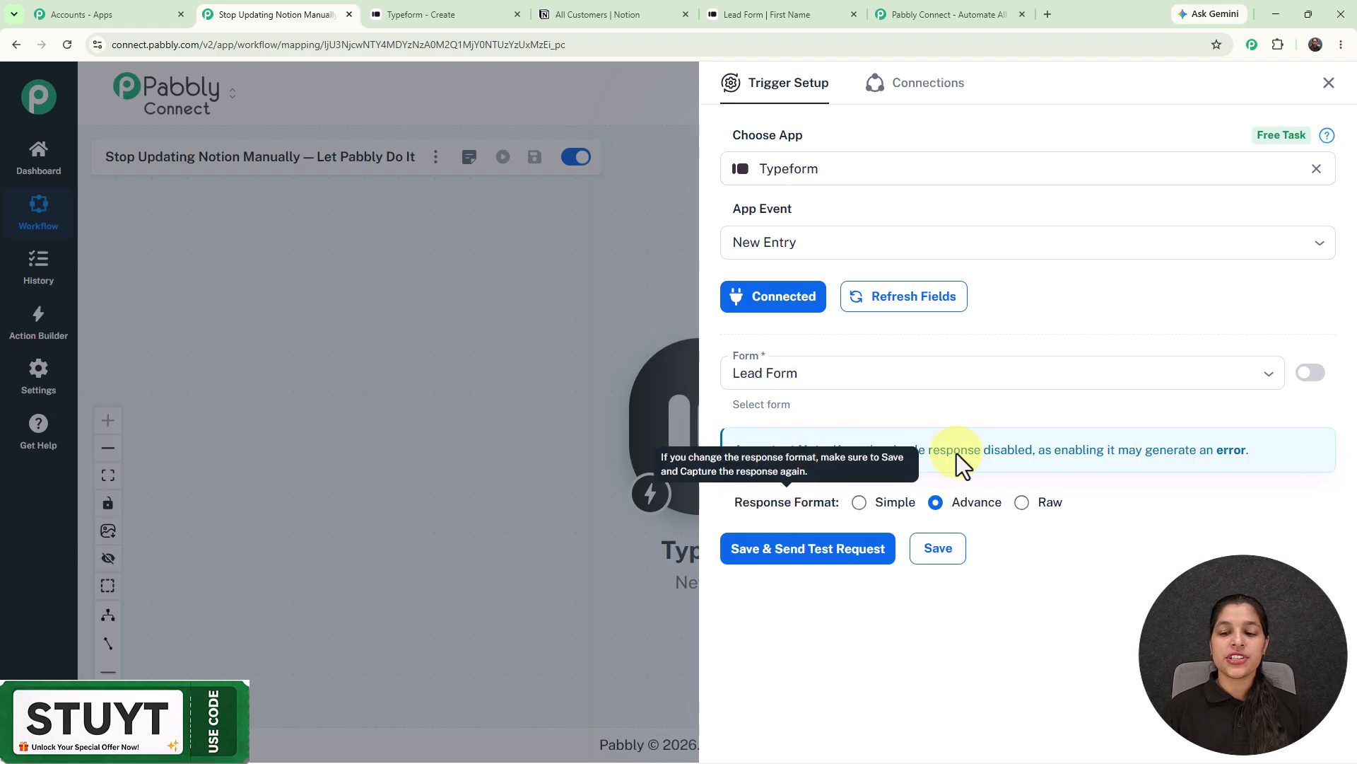
{"action": "mouse_move", "coordinate": [980, 506]}
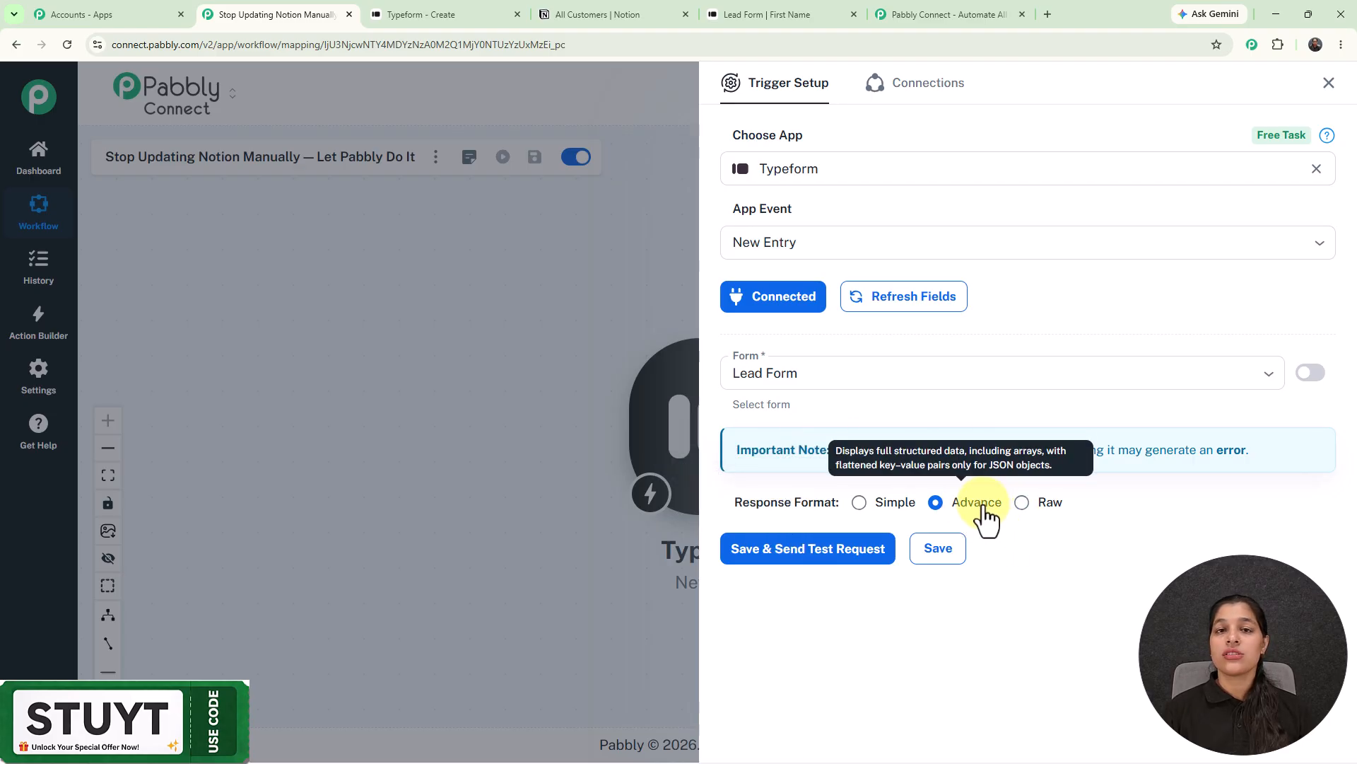
{"action": "left_click", "coordinate": [824, 561]}
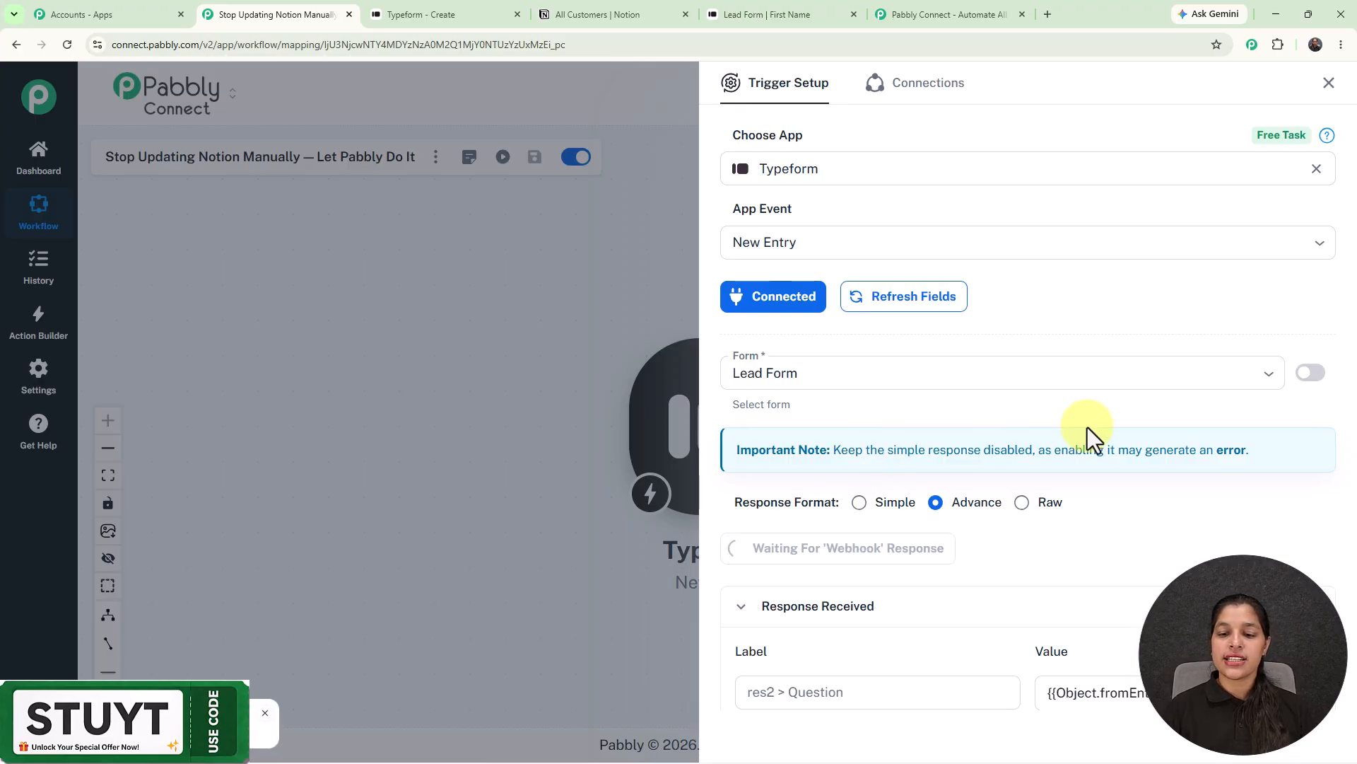
{"action": "scroll", "coordinate": [1088, 427], "scroll_direction": "down", "scroll_amount": 2}
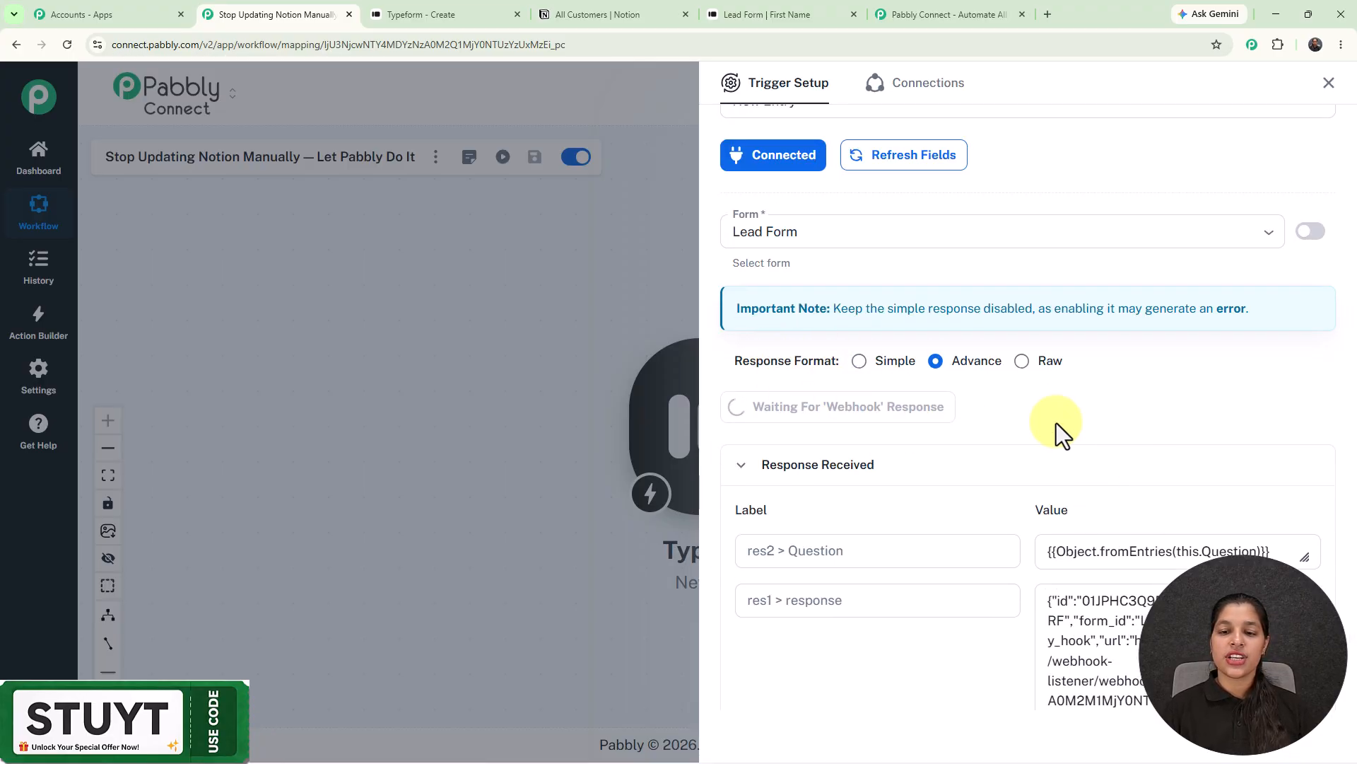
{"action": "scroll", "coordinate": [1056, 422], "scroll_direction": "down", "scroll_amount": 1}
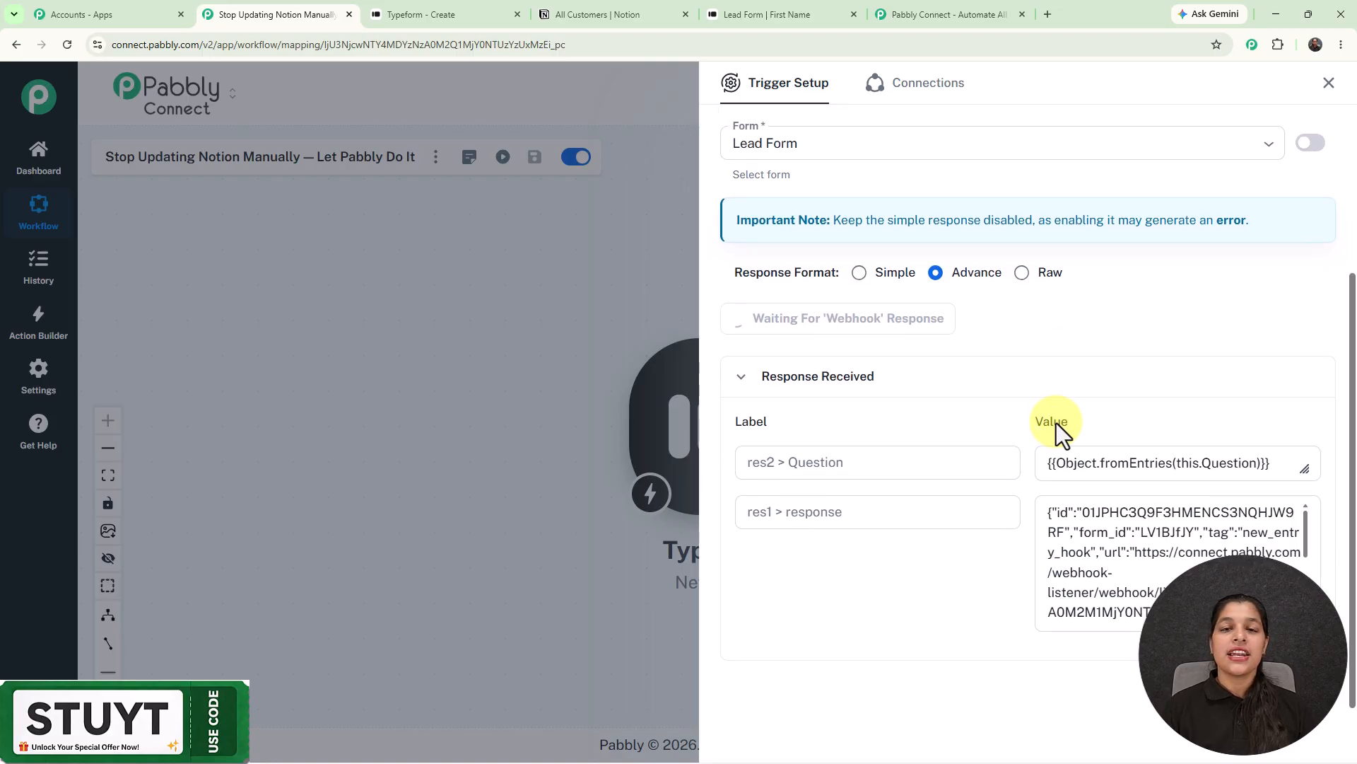
{"action": "left_click", "coordinate": [434, 12]}
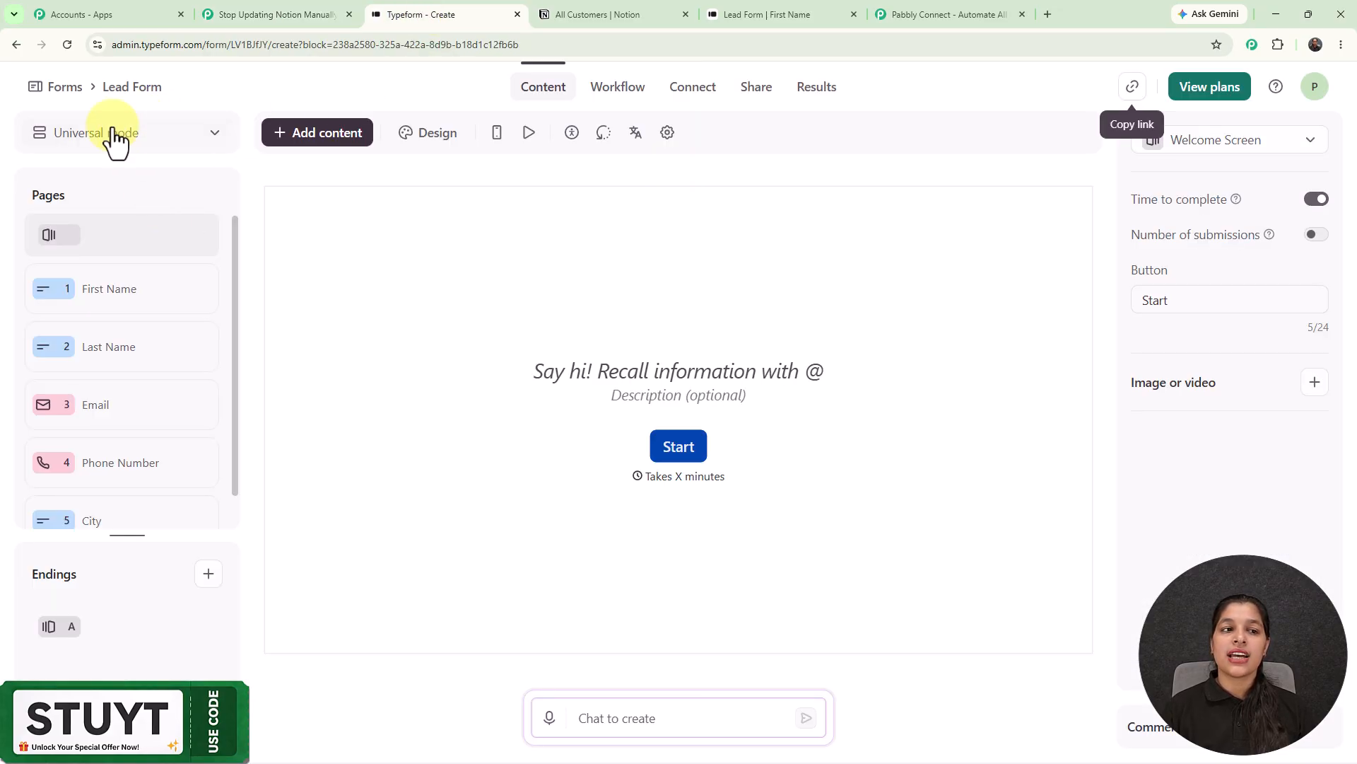
- Open the live Lead Form and fill in the first and last name answers
{"action": "left_click", "coordinate": [785, 4]}
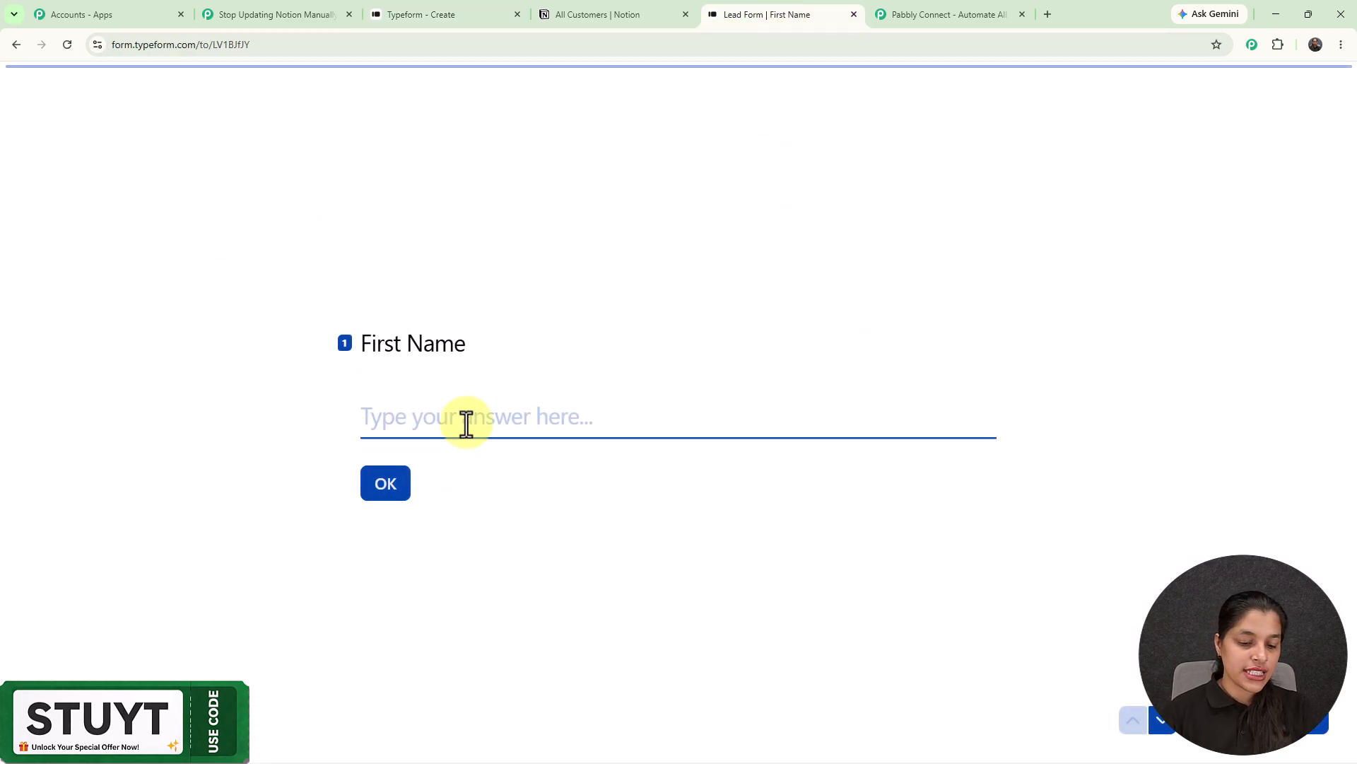
{"action": "type", "text": "De"}
{"action": "key", "text": "Return"}
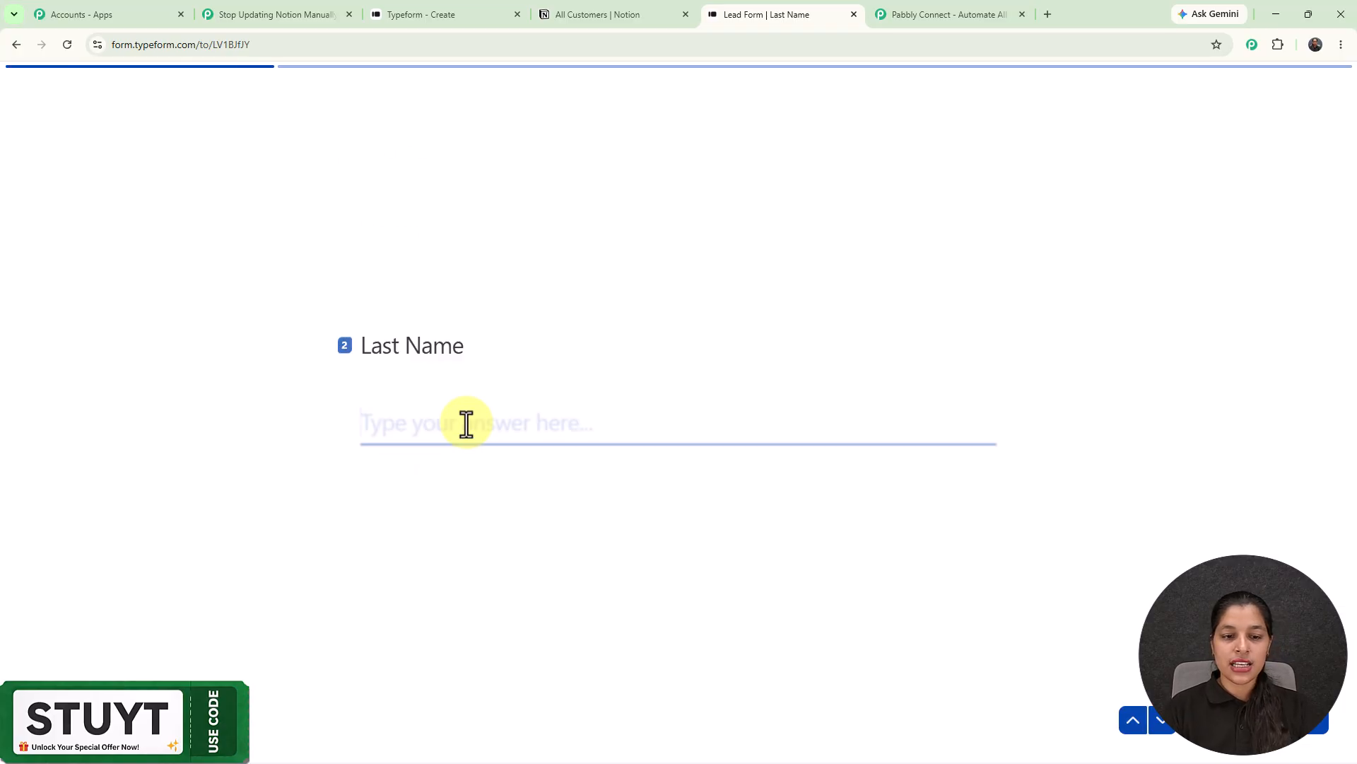
{"action": "left_click", "coordinate": [467, 424]}
{"action": "left_click", "coordinate": [520, 469]}
{"action": "key", "text": "Return"}
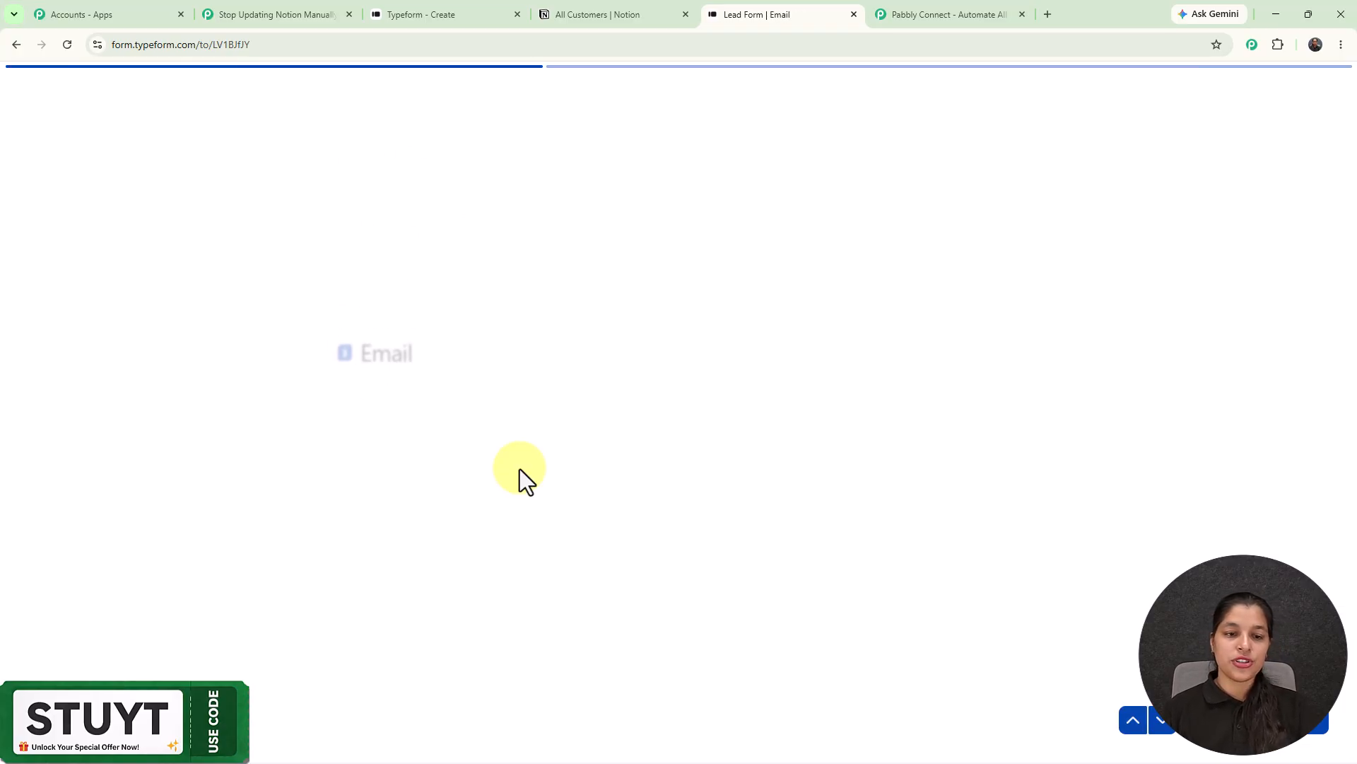
- Fill the e-mail and phone number from autofill, enter city Bhopal, and submit the form
{"action": "left_click", "coordinate": [487, 420]}
{"action": "type", "text": "de"}
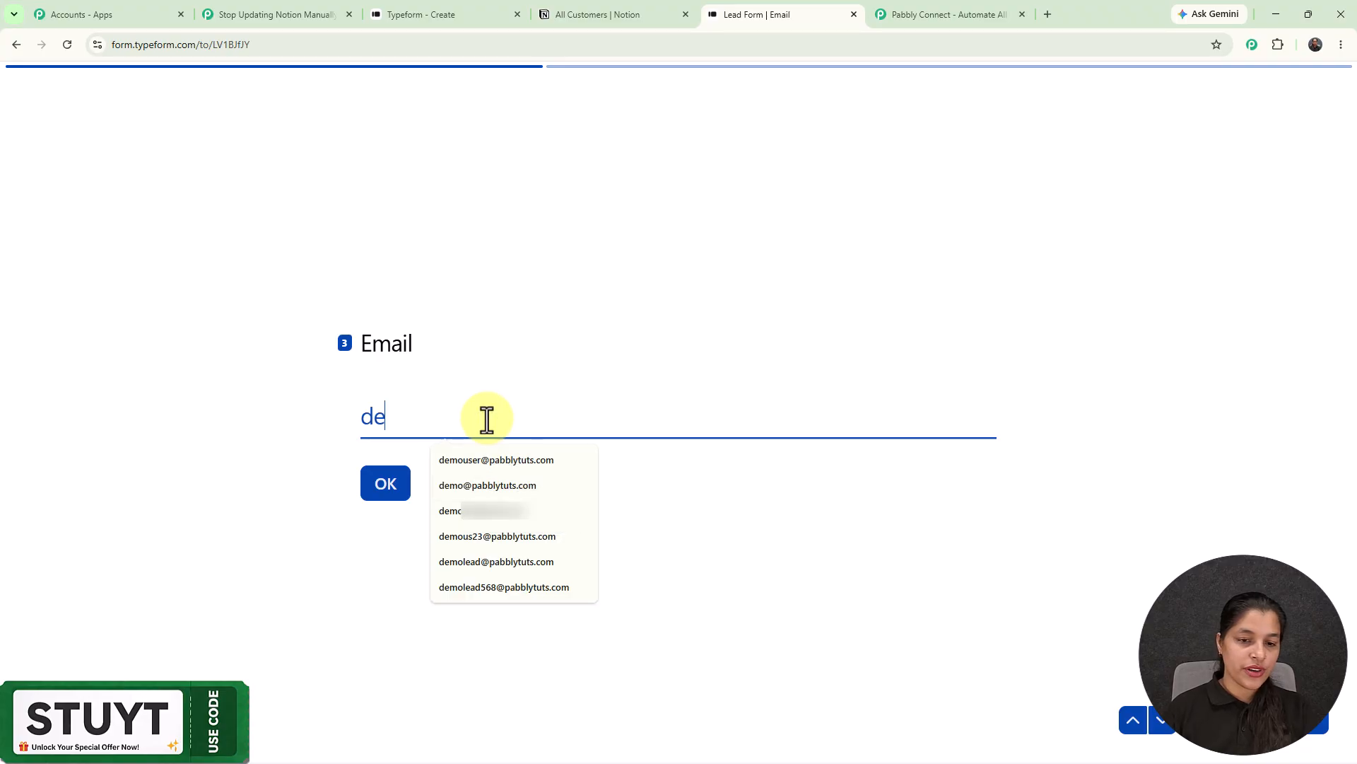
{"action": "left_click", "coordinate": [491, 459]}
{"action": "key", "text": "Return"}
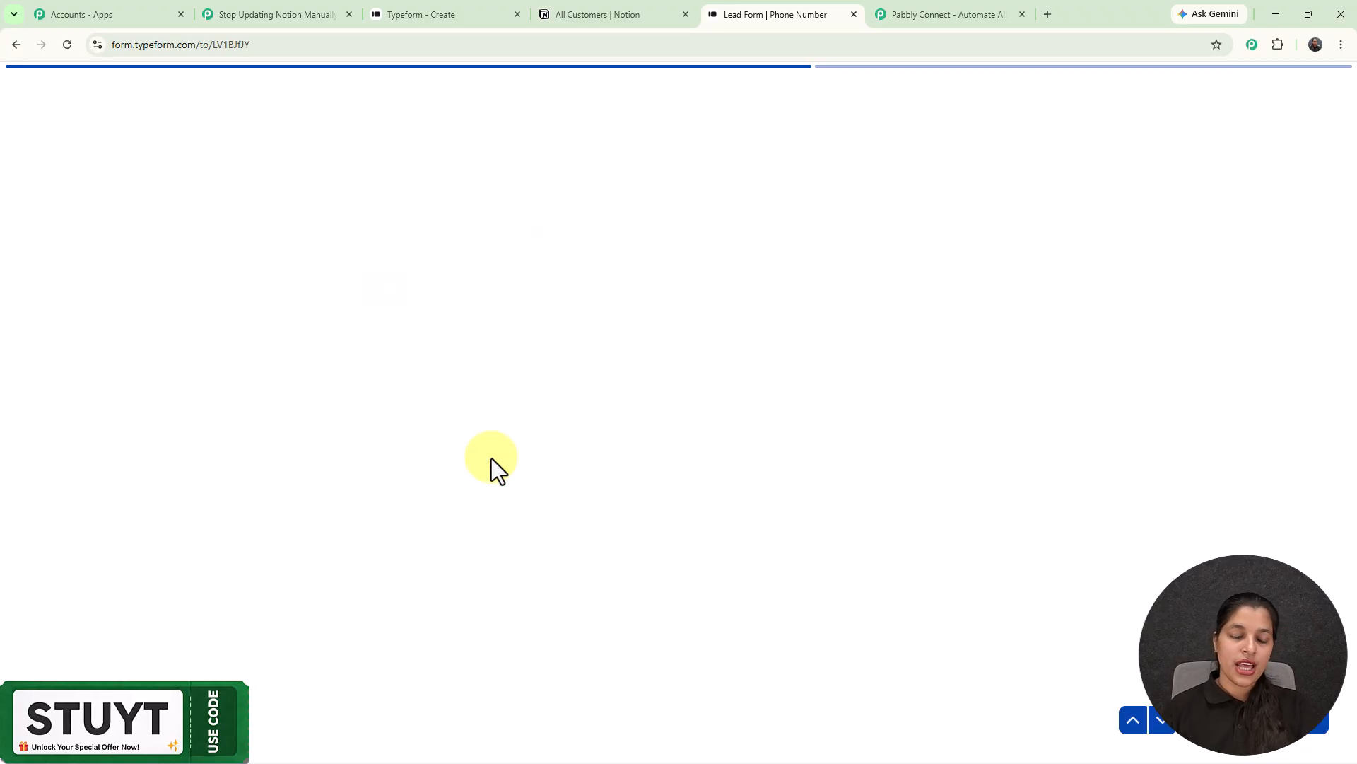
{"action": "left_click", "coordinate": [481, 424]}
{"action": "left_click", "coordinate": [562, 459]}
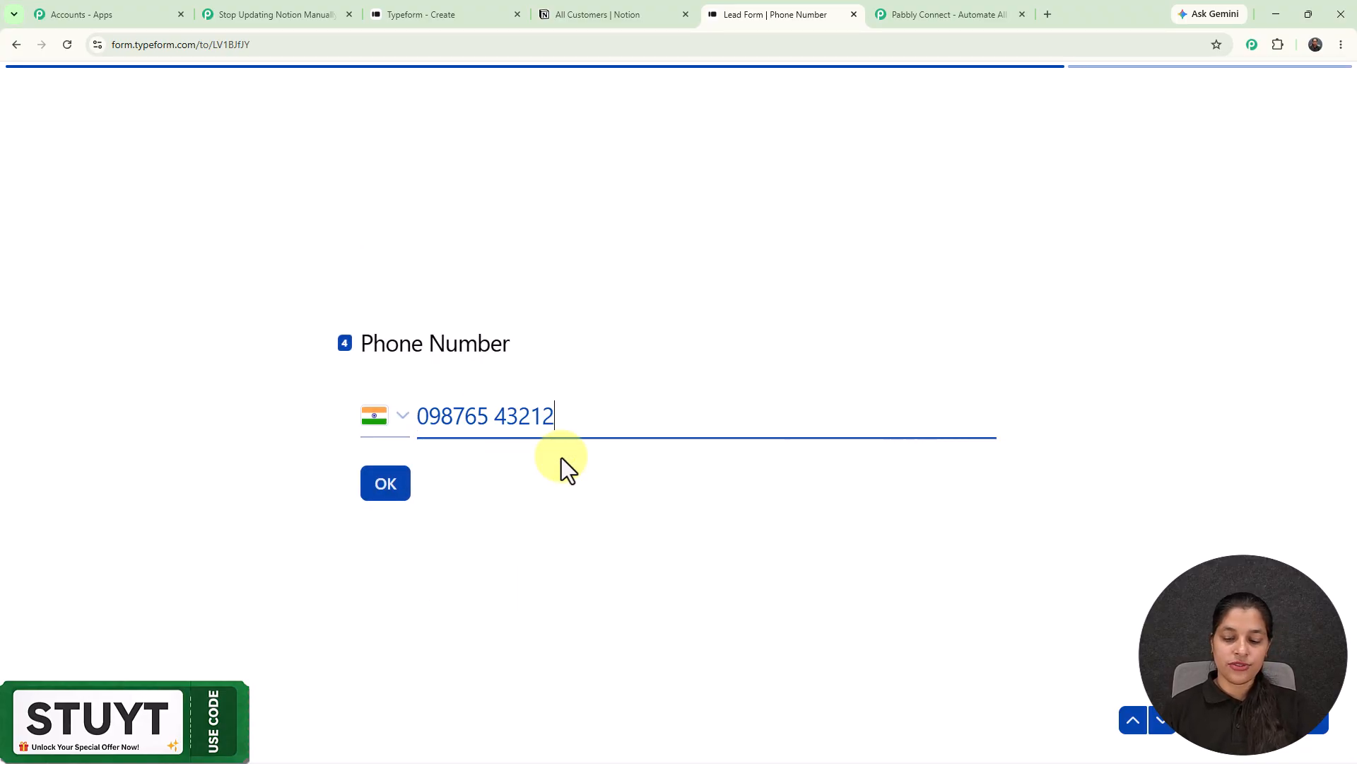
{"action": "key", "text": "Return"}
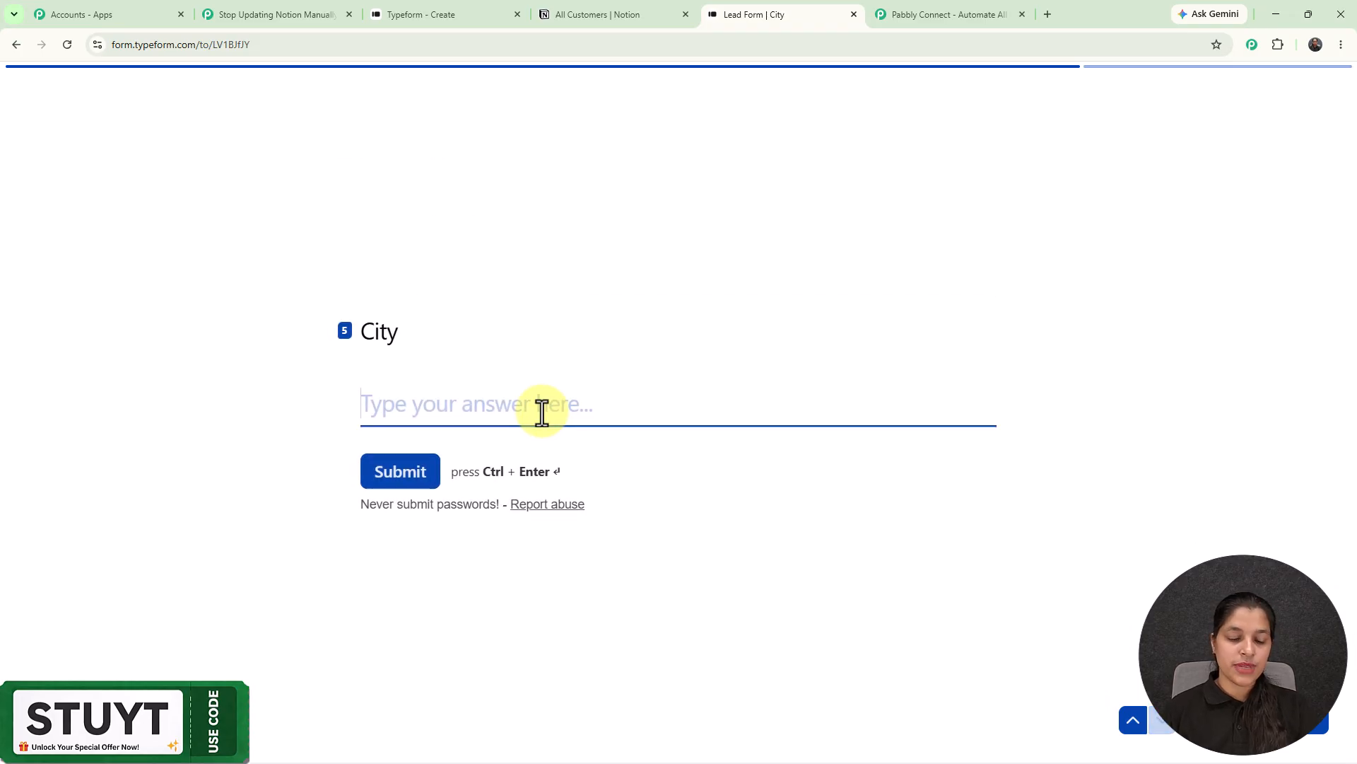
{"action": "type", "text": "Bhopal"}
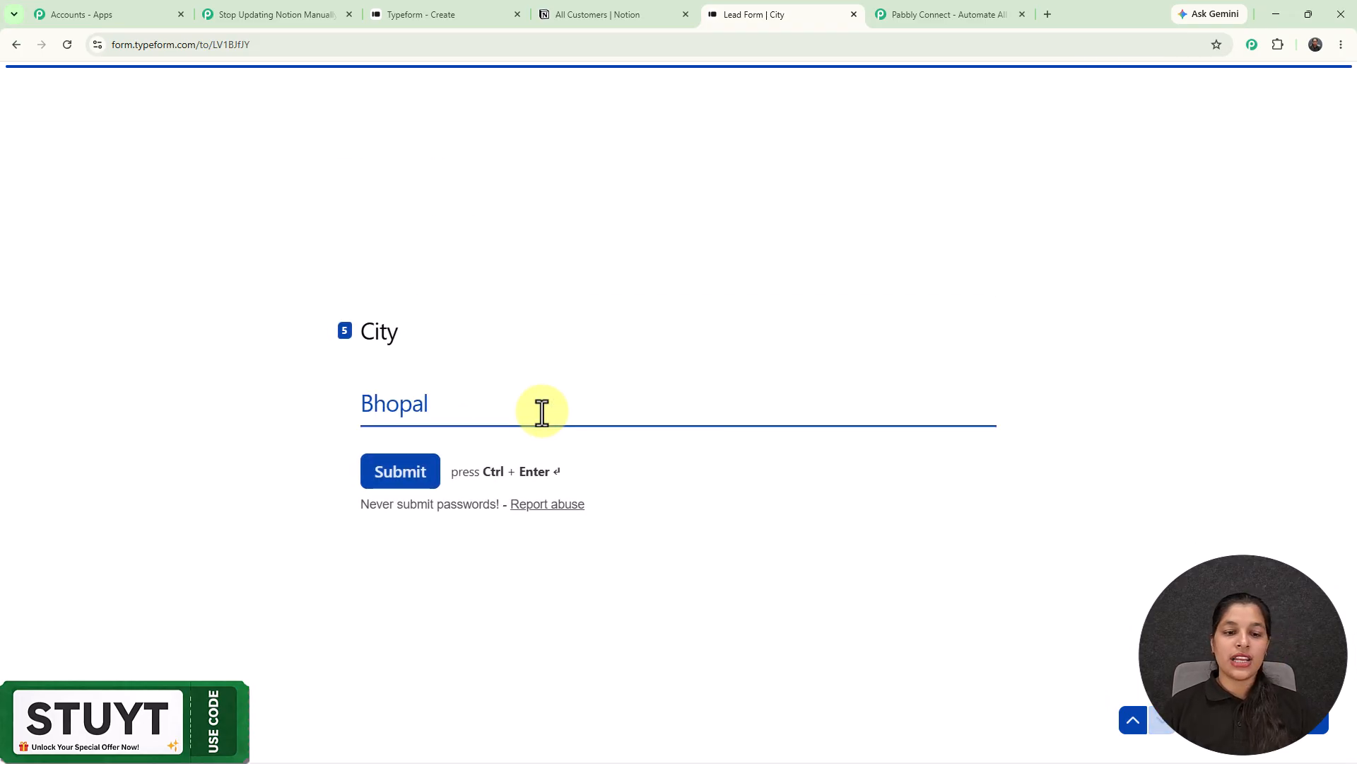
{"action": "left_click", "coordinate": [406, 475]}
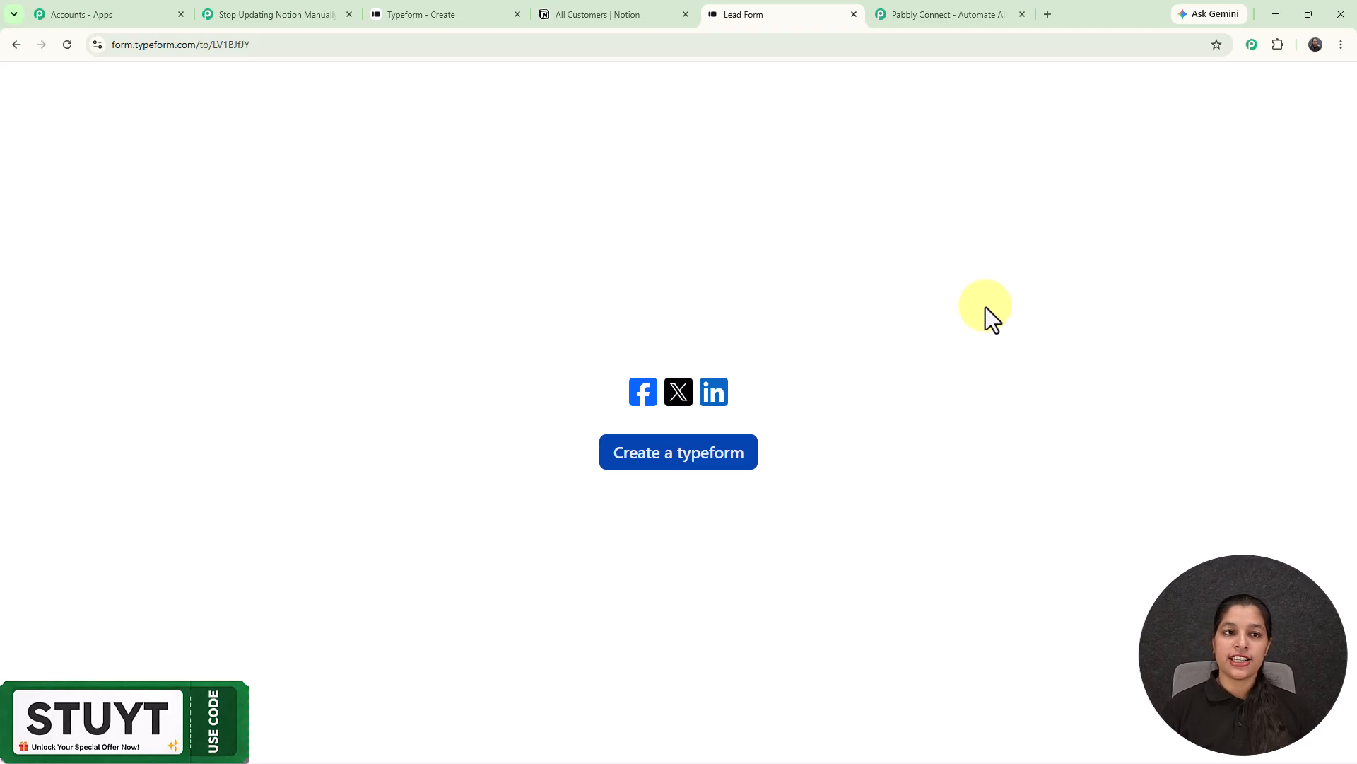
- Review the captured test response, including city Bhopal, and close the Trigger Setup panel
{"action": "left_click", "coordinate": [278, 19]}
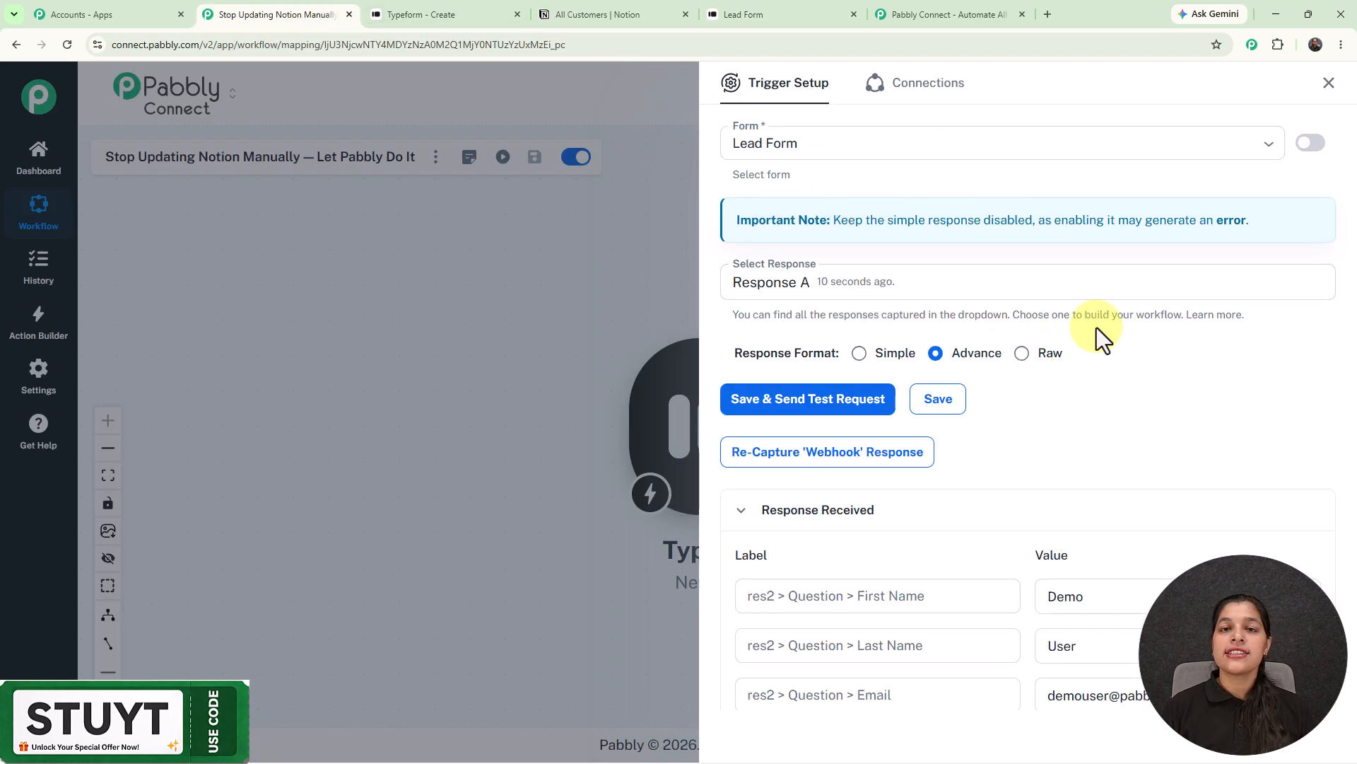
{"action": "scroll", "coordinate": [1097, 338], "scroll_direction": "down", "scroll_amount": 3}
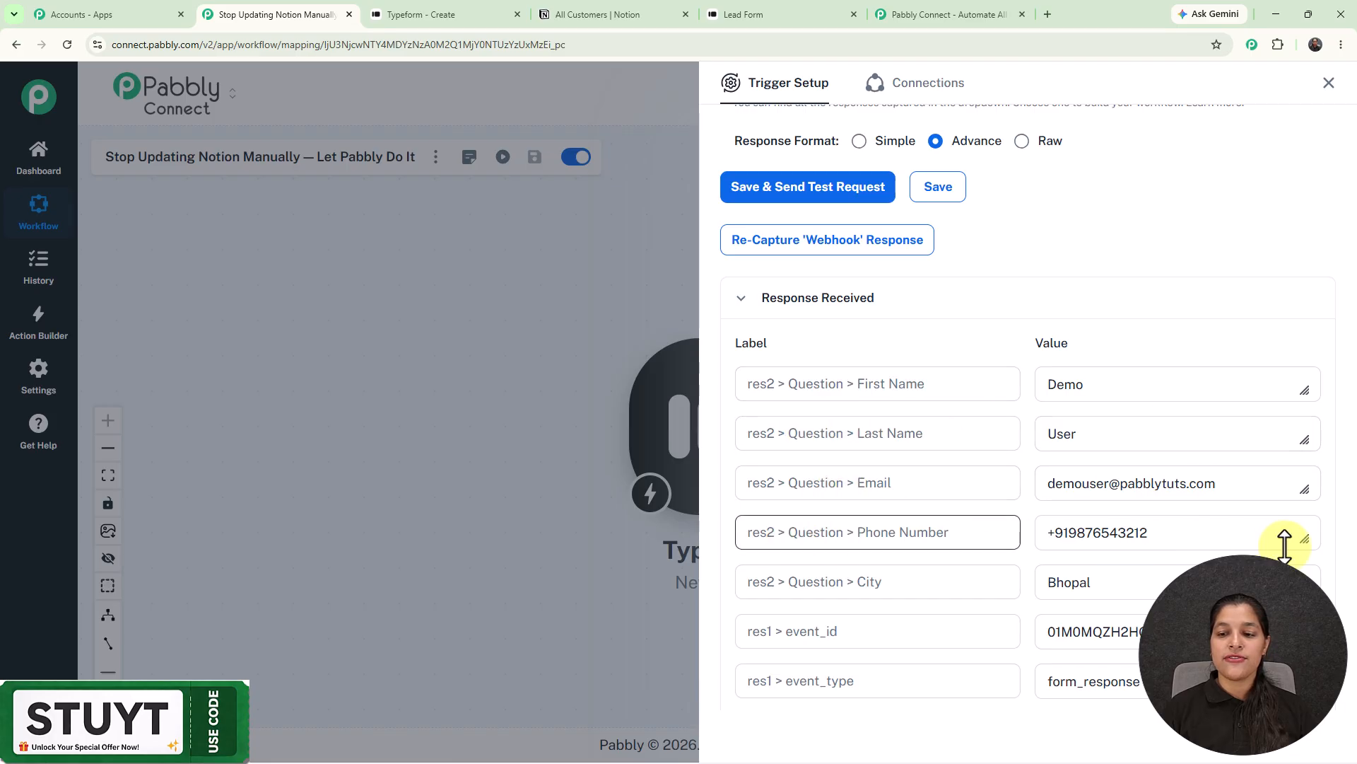
{"action": "scroll", "coordinate": [1302, 279], "scroll_direction": "down", "scroll_amount": 1}
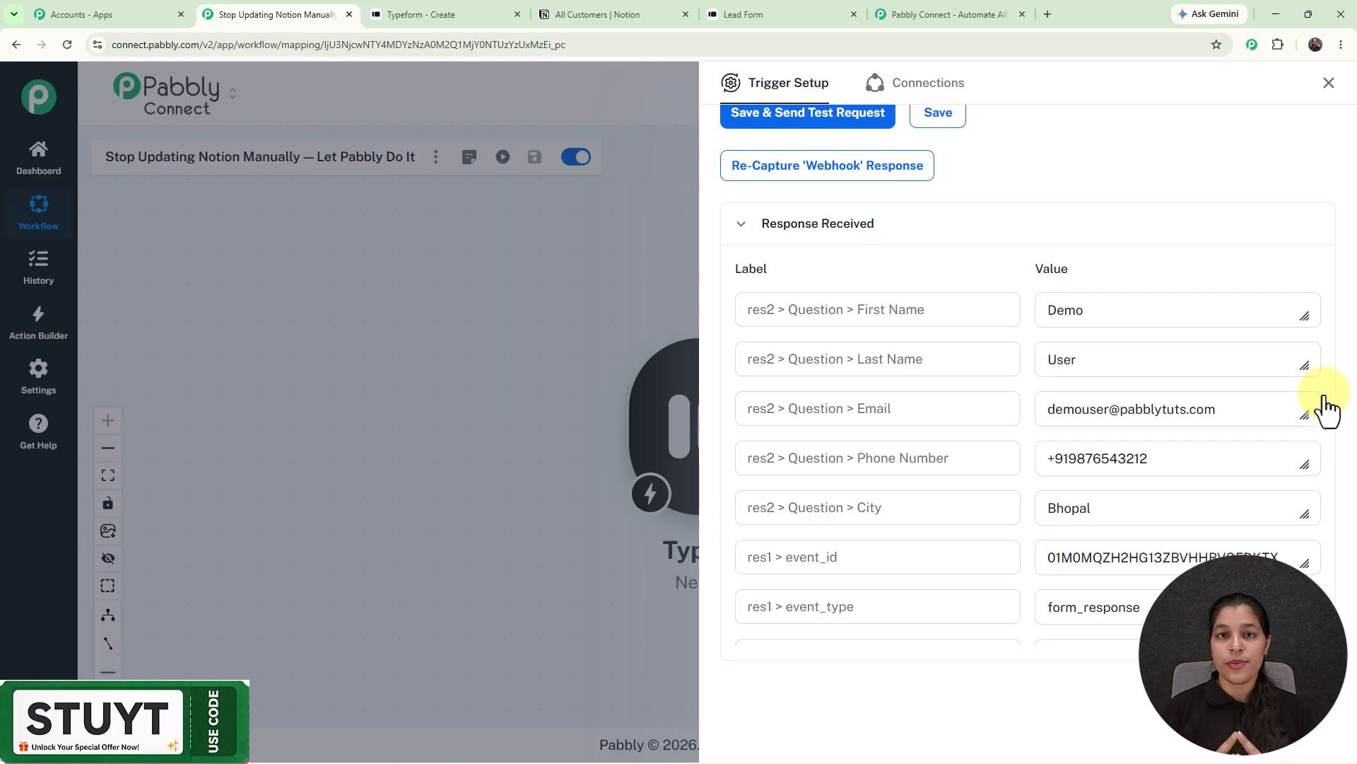
{"action": "left_click", "coordinate": [1329, 83]}
{"action": "left_click_drag", "start_coordinate": [753, 449], "coordinate": [530, 445]}
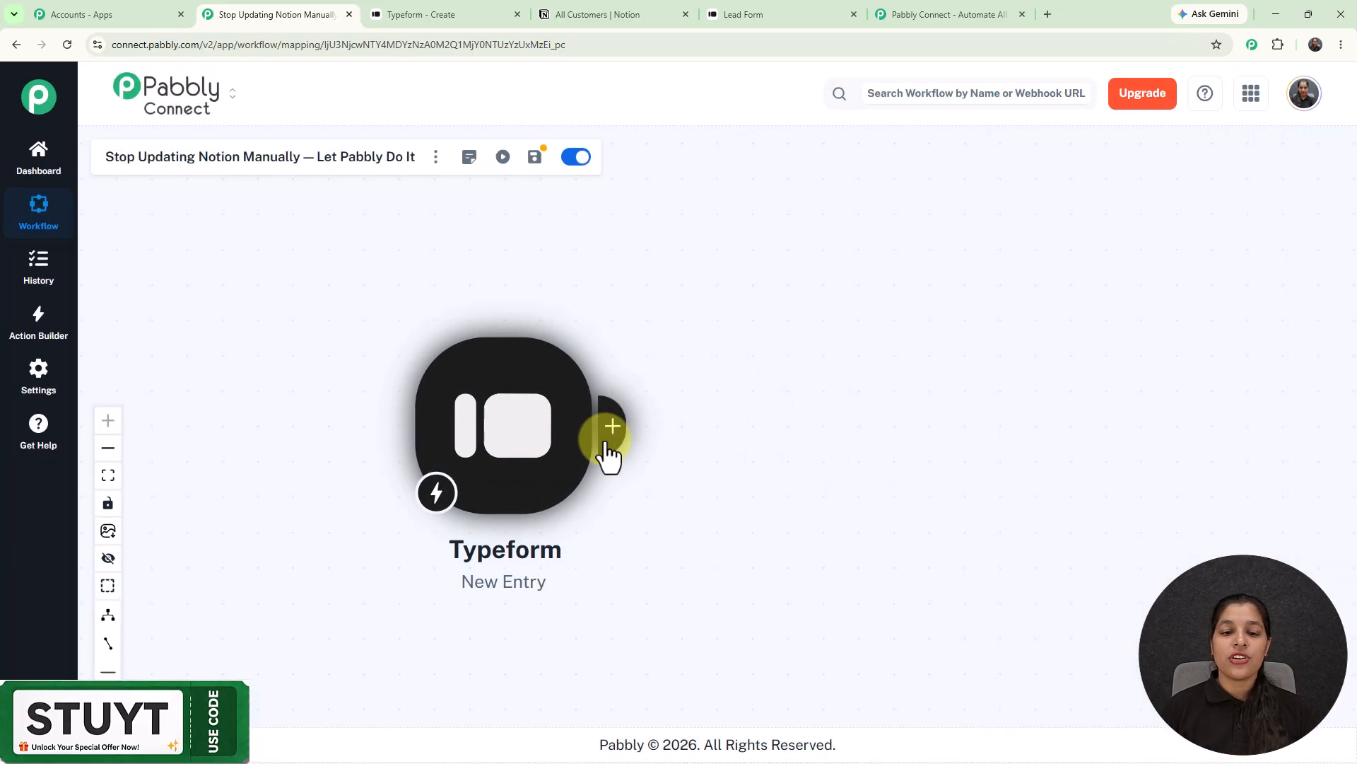
- Add a Notion Create Database Item action after the trigger and start new connection Notion #19
{"action": "left_click", "coordinate": [609, 428]}
{"action": "left_click", "coordinate": [815, 176]}
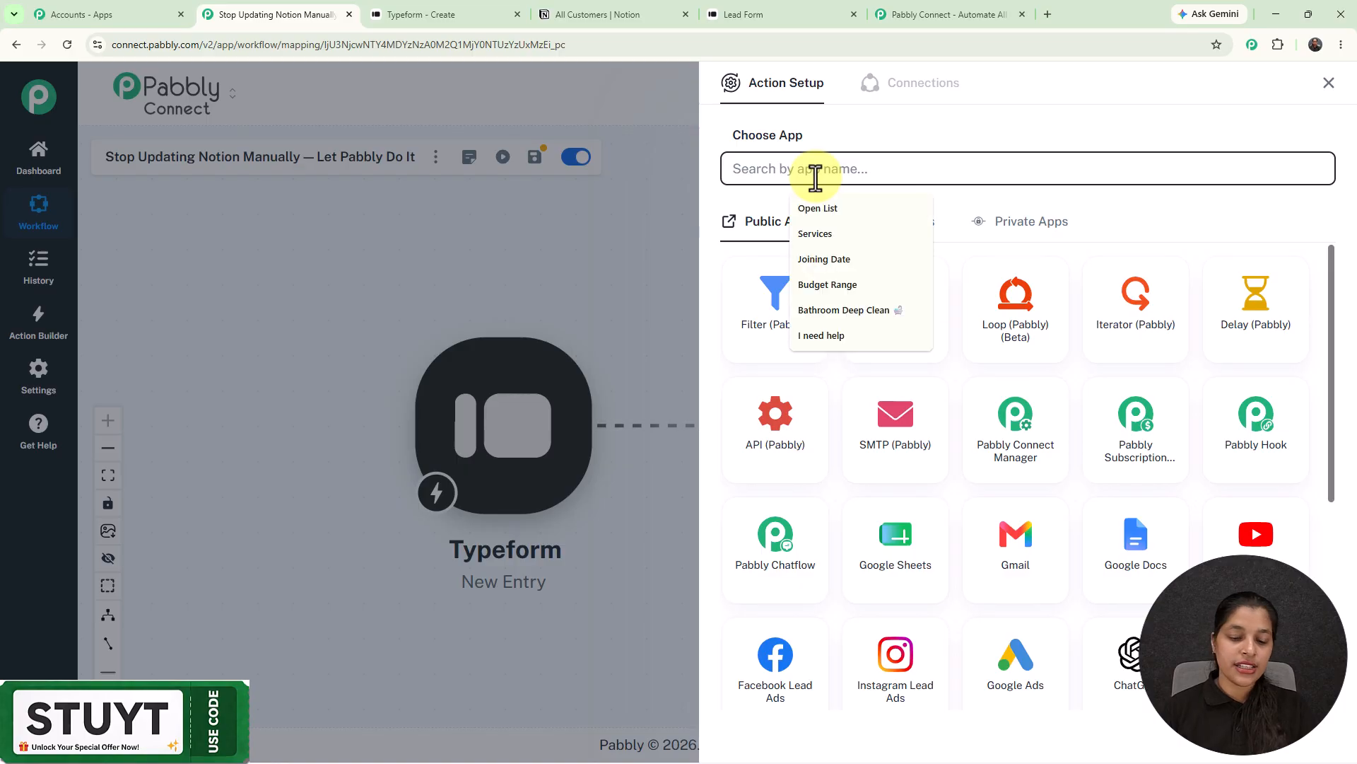
{"action": "type", "text": "no"}
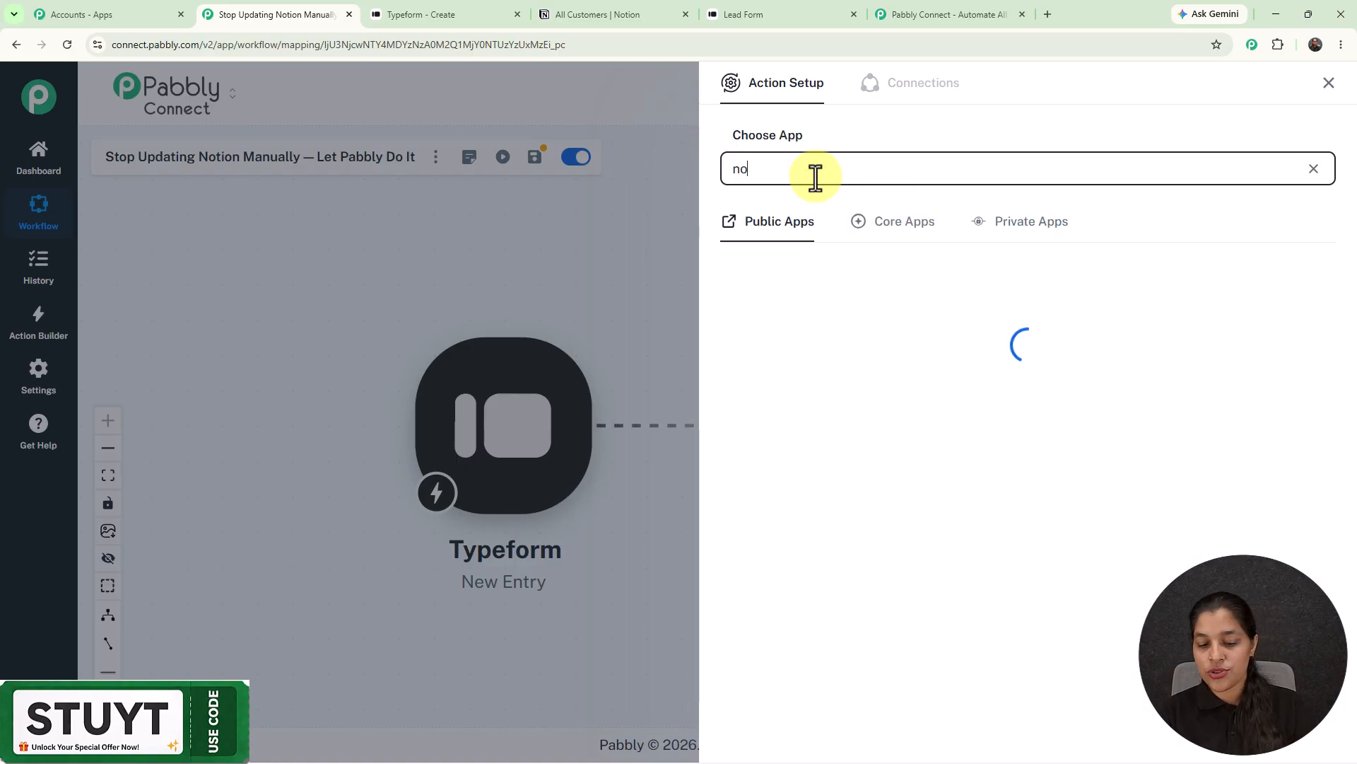
{"action": "type", "text": "tio"}
{"action": "type", "text": "n"}
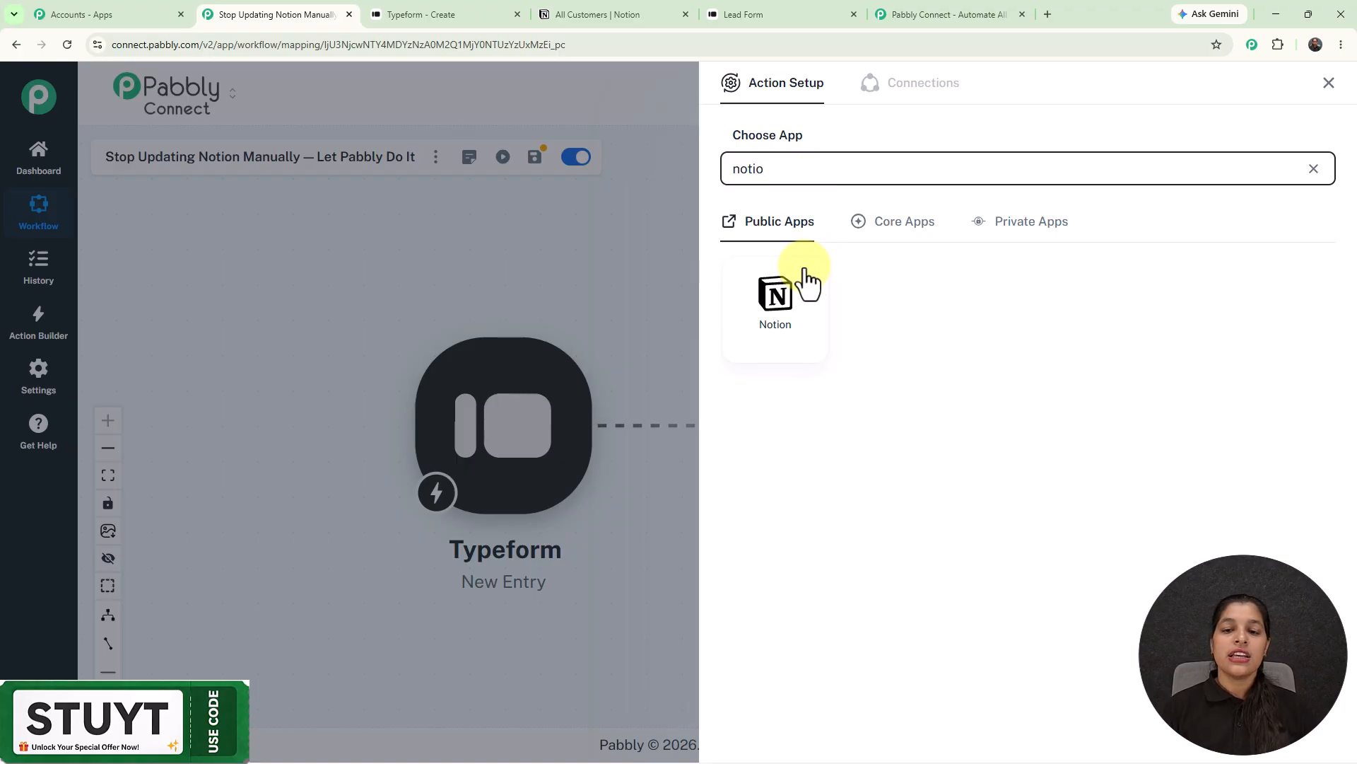
{"action": "left_click", "coordinate": [790, 292]}
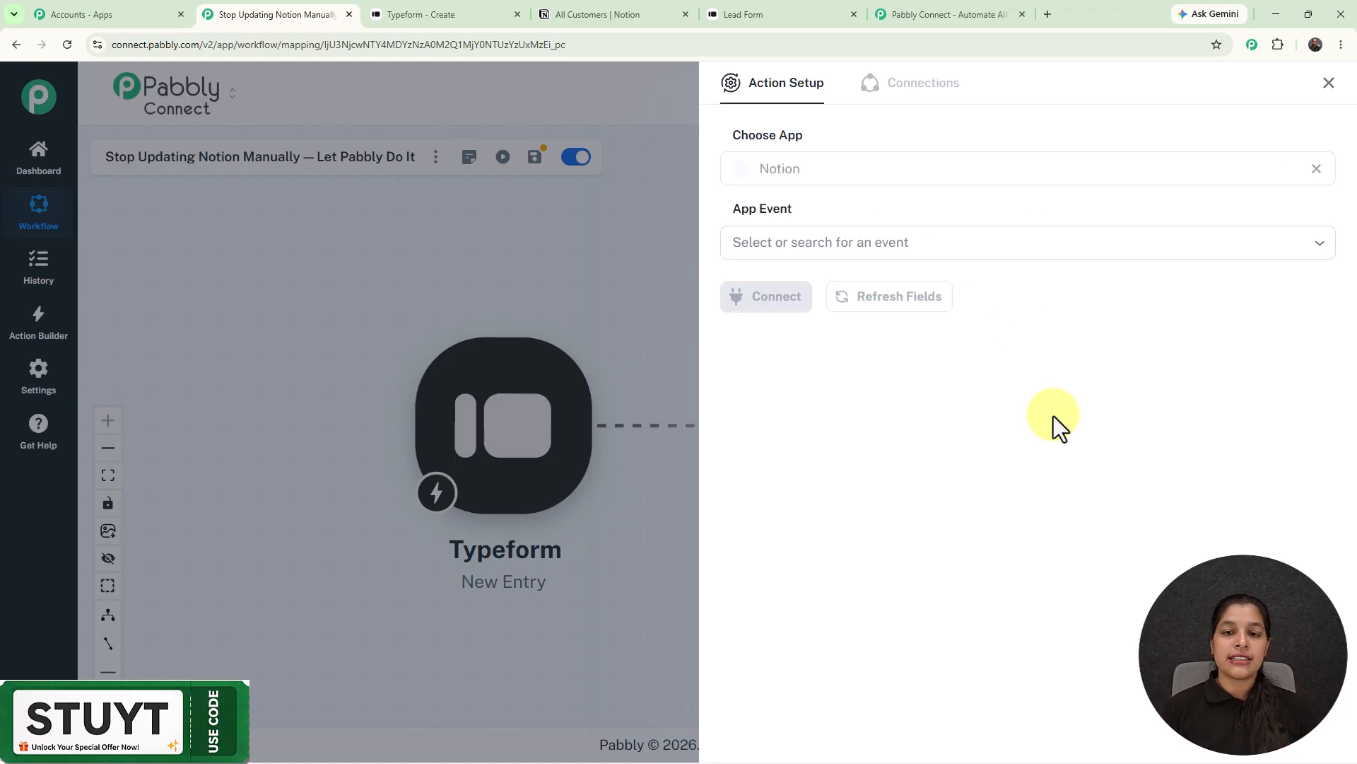
{"action": "left_click", "coordinate": [858, 236]}
{"action": "left_click", "coordinate": [839, 297]}
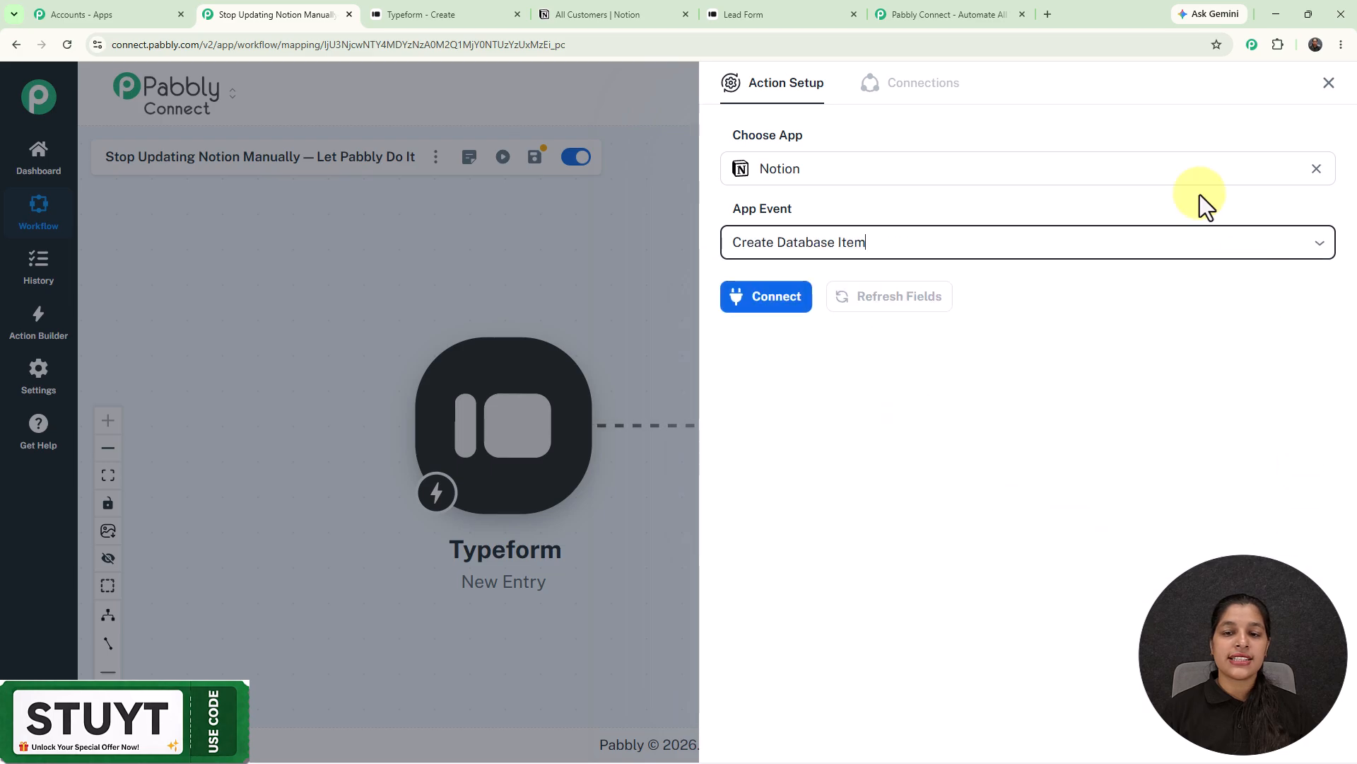
{"action": "left_click", "coordinate": [783, 308]}
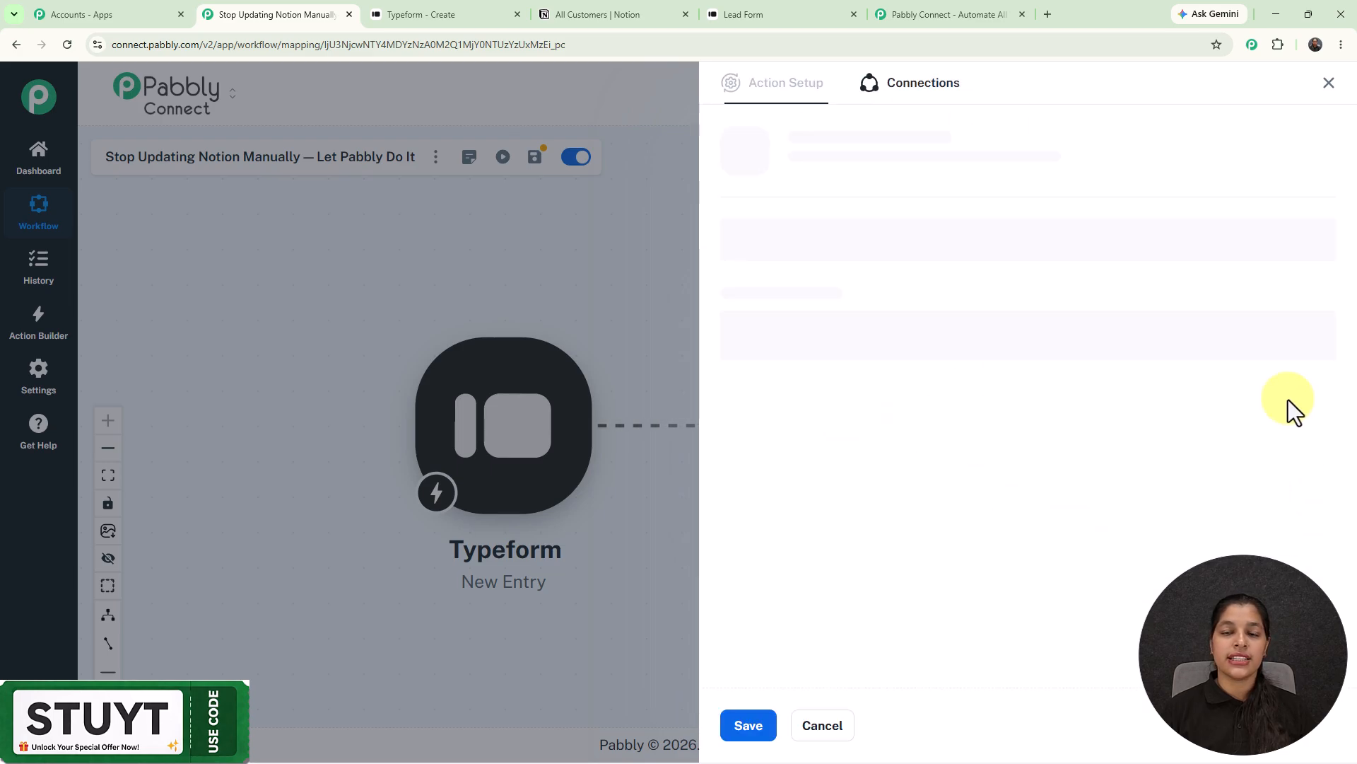
{"action": "left_click", "coordinate": [726, 215]}
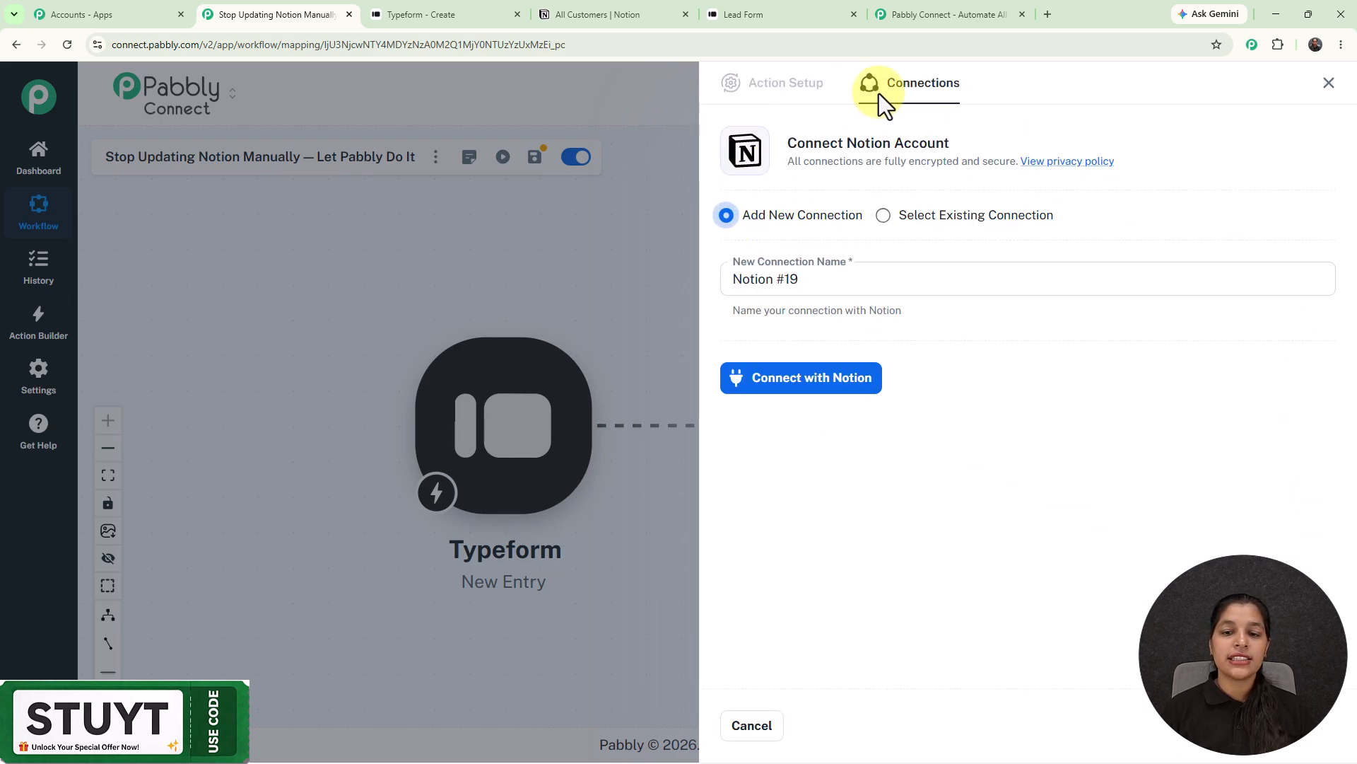
- Authorize the Notion connection, granting Pabbly Connect access to the selected pages including All Customers
{"action": "left_click", "coordinate": [797, 388]}
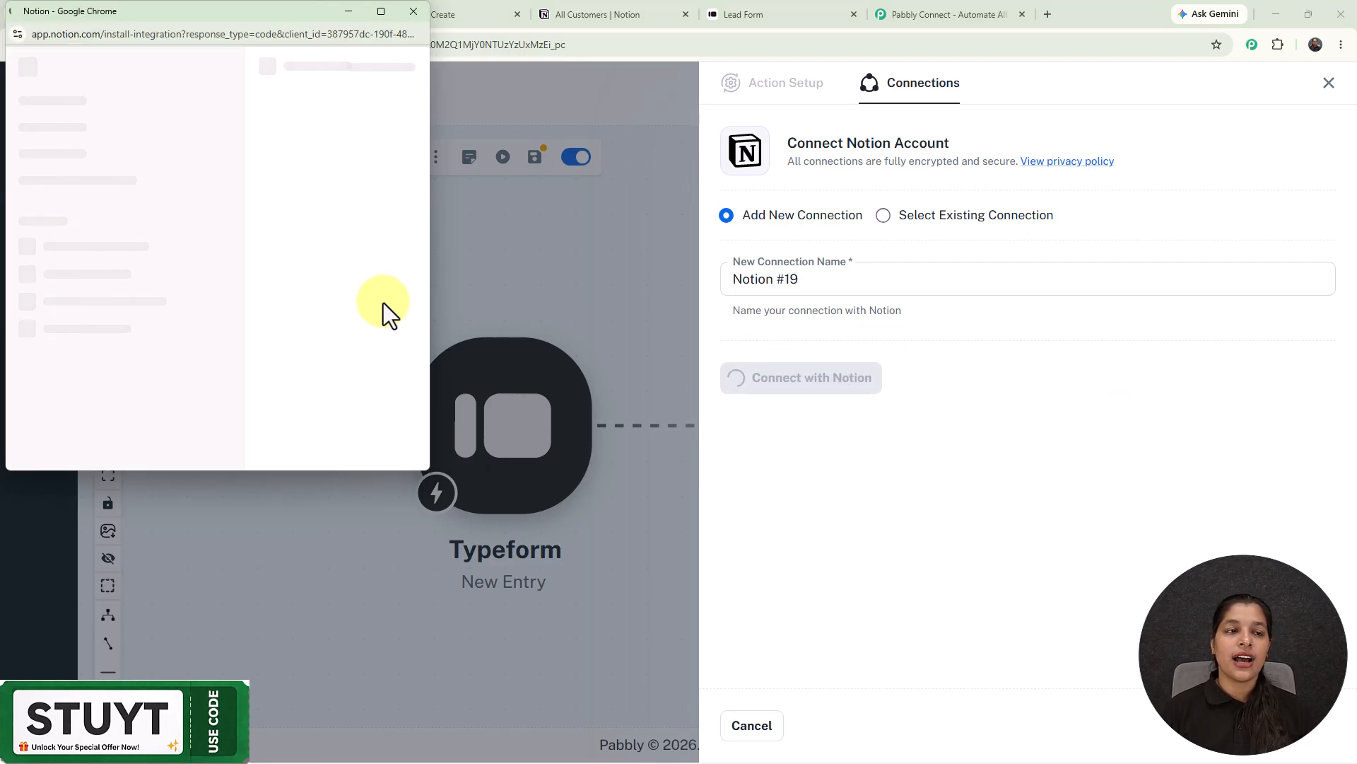
{"action": "scroll", "coordinate": [318, 262], "scroll_direction": "down", "scroll_amount": 5}
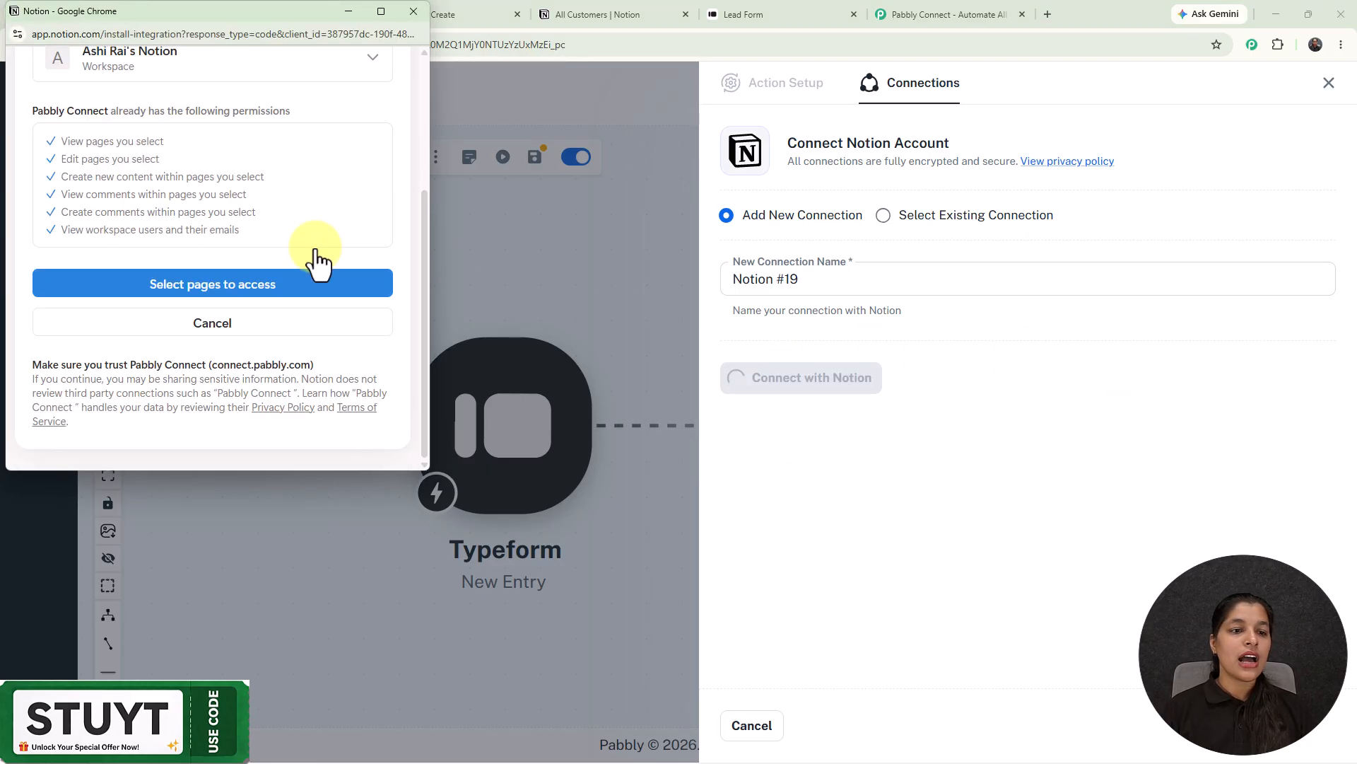
{"action": "left_click", "coordinate": [283, 288]}
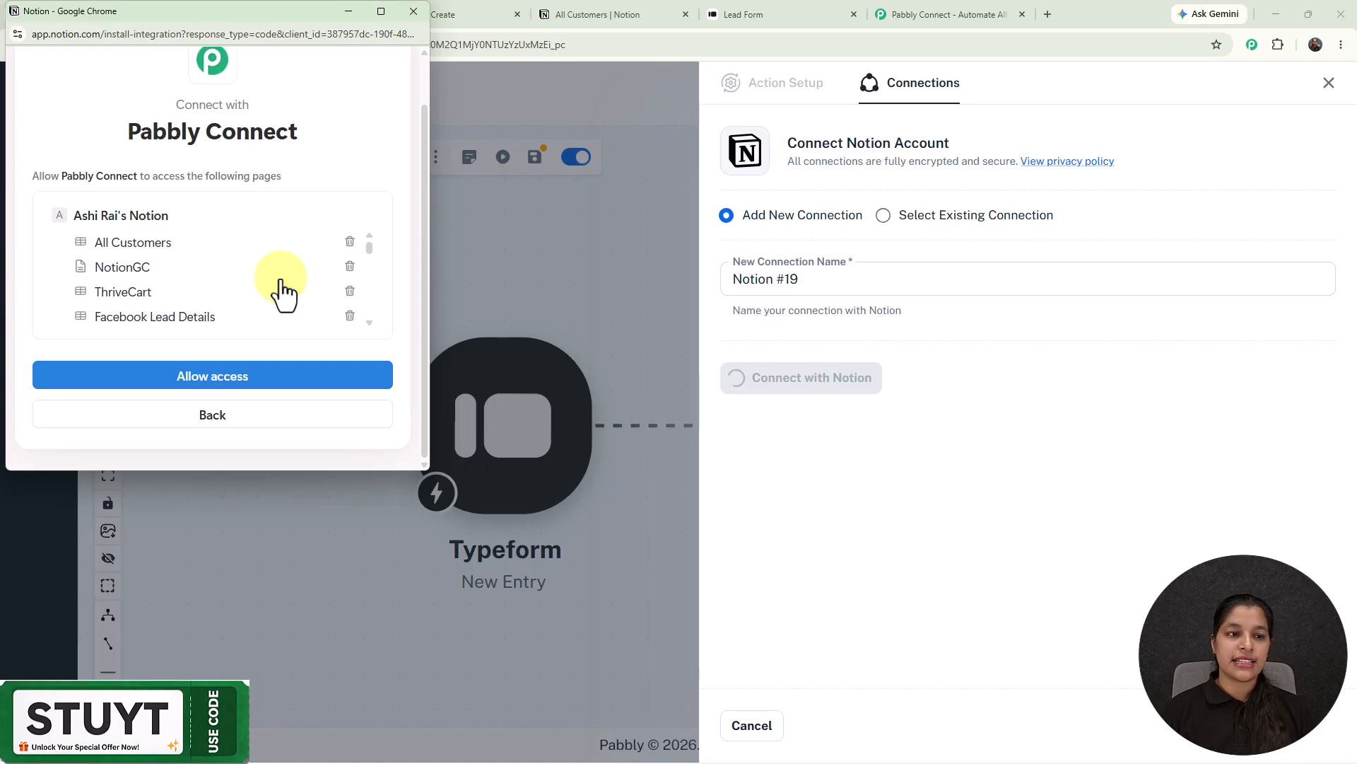
{"action": "scroll", "coordinate": [210, 261], "scroll_direction": "down", "scroll_amount": 2}
{"action": "scroll", "coordinate": [210, 261], "scroll_direction": "up", "scroll_amount": 4}
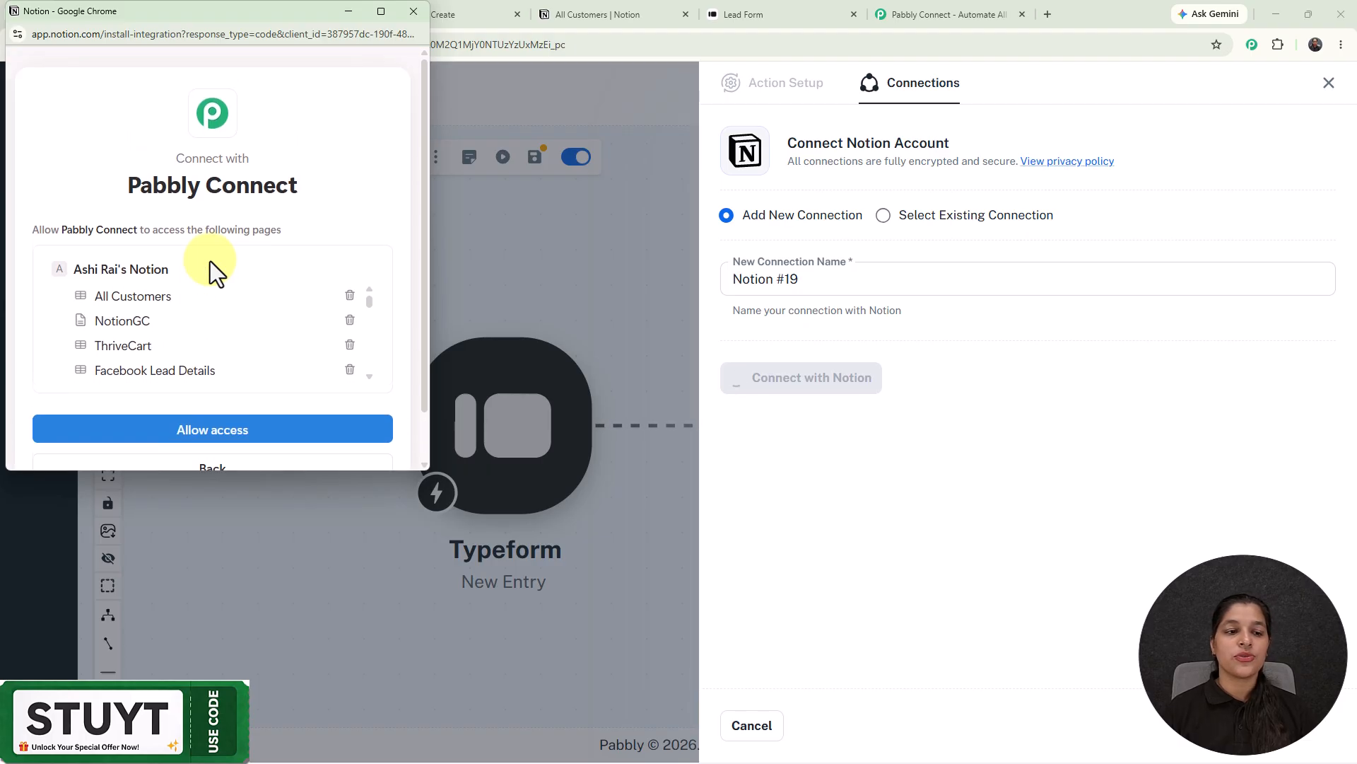
{"action": "scroll", "coordinate": [210, 260], "scroll_direction": "down", "scroll_amount": 1}
{"action": "left_click", "coordinate": [225, 374]}
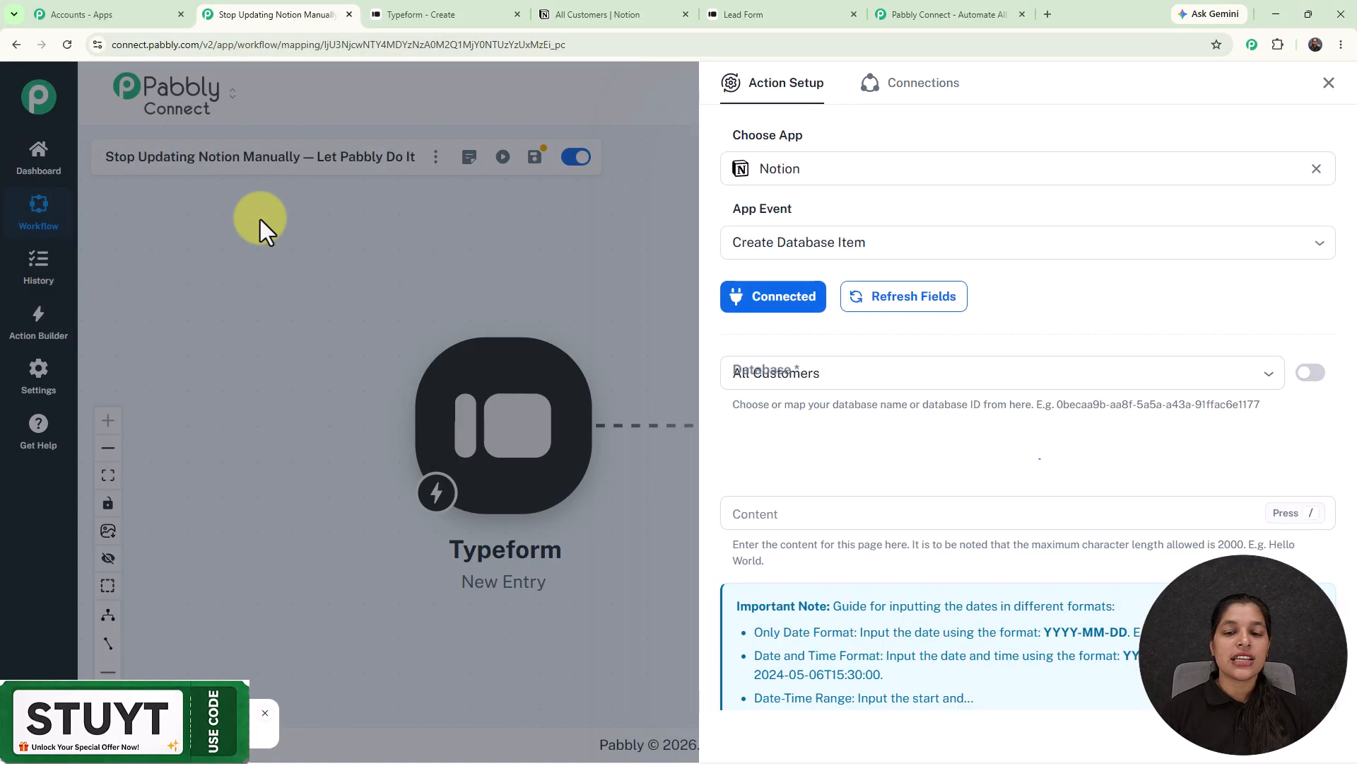
- Keep All Customers as the database for the Notion Create Database Item action
{"action": "scroll", "coordinate": [1042, 236], "scroll_direction": "down", "scroll_amount": 3}
{"action": "scroll", "coordinate": [1042, 236], "scroll_direction": "down", "scroll_amount": 1}
{"action": "scroll", "coordinate": [1045, 239], "scroll_direction": "up", "scroll_amount": 1}
{"action": "scroll", "coordinate": [1042, 237], "scroll_direction": "up", "scroll_amount": 1}
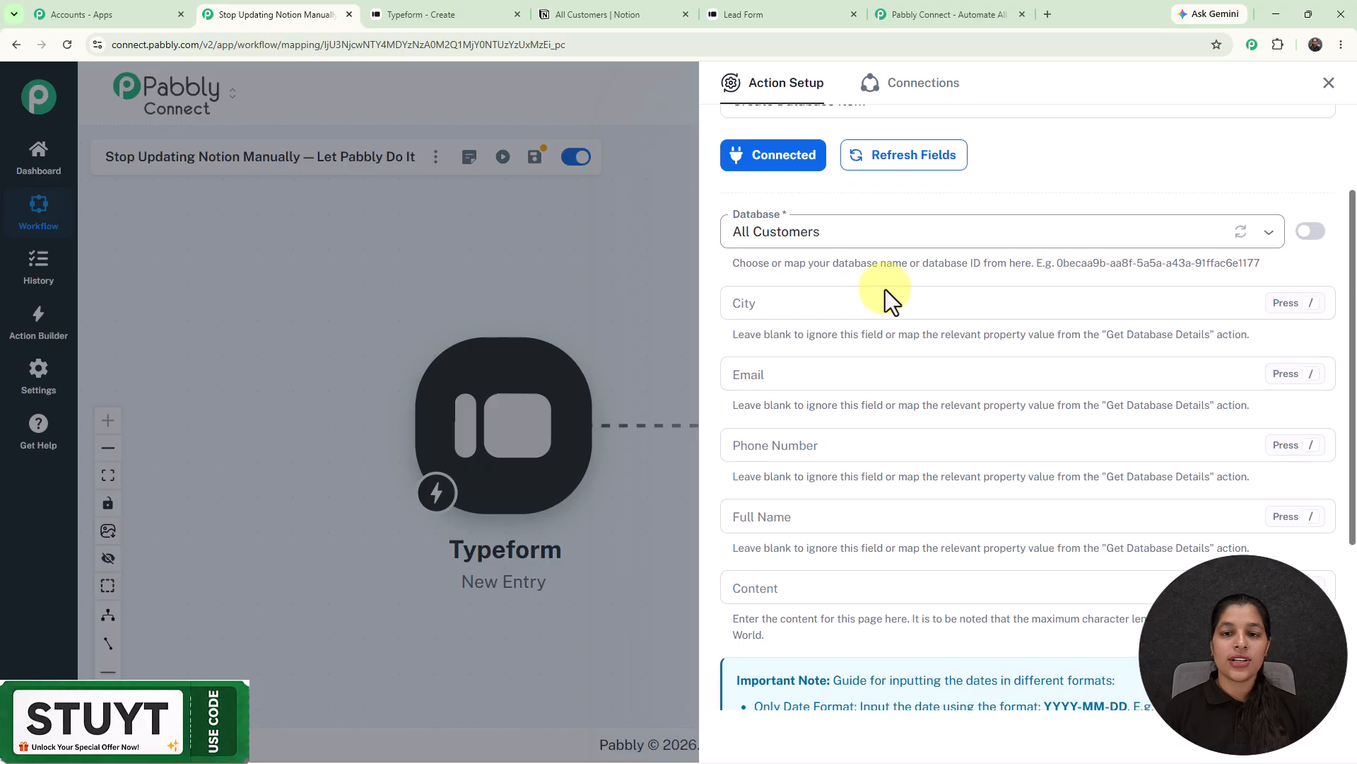
{"action": "left_click", "coordinate": [877, 227]}
{"action": "key", "text": "ctrl+a"}
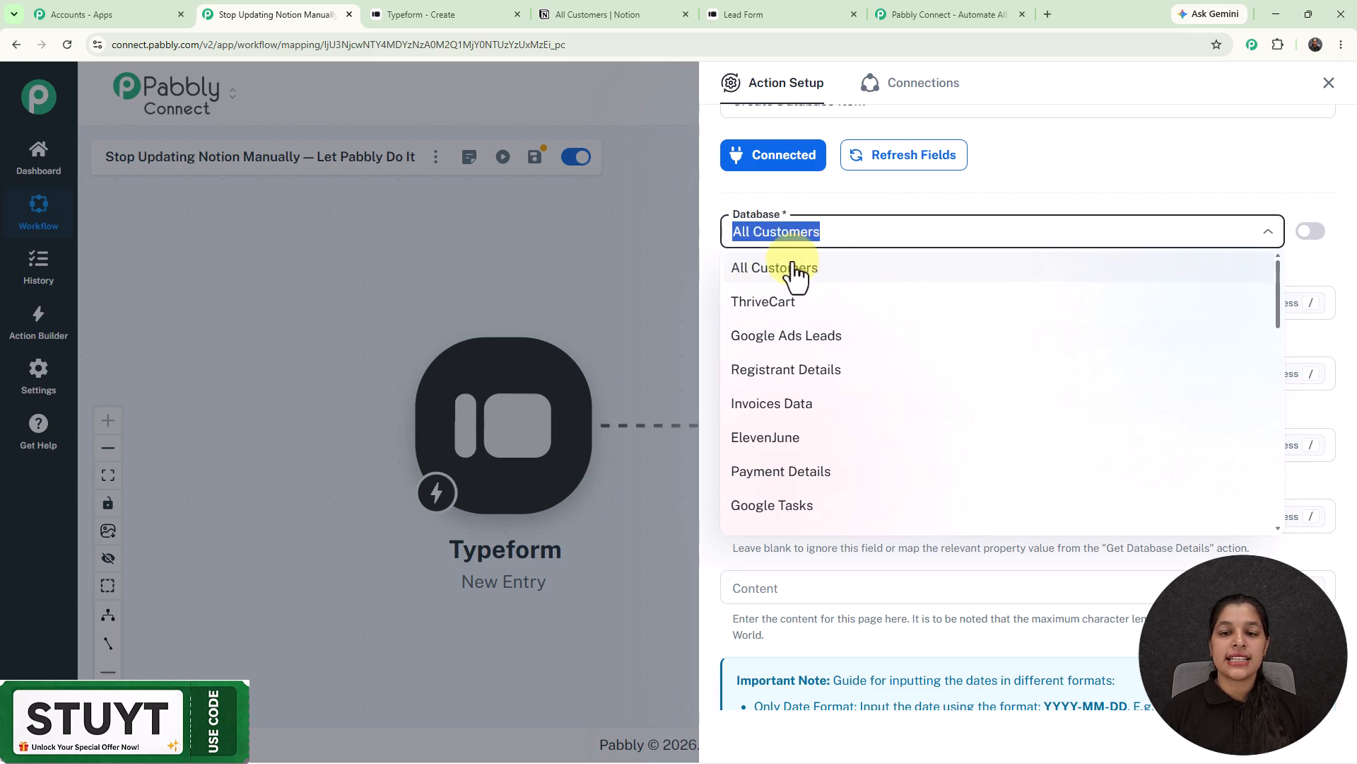
{"action": "left_click", "coordinate": [1128, 166]}
- Compare the All Customers table columns in Notion with the Pabbly fields
{"action": "left_click", "coordinate": [558, 11]}
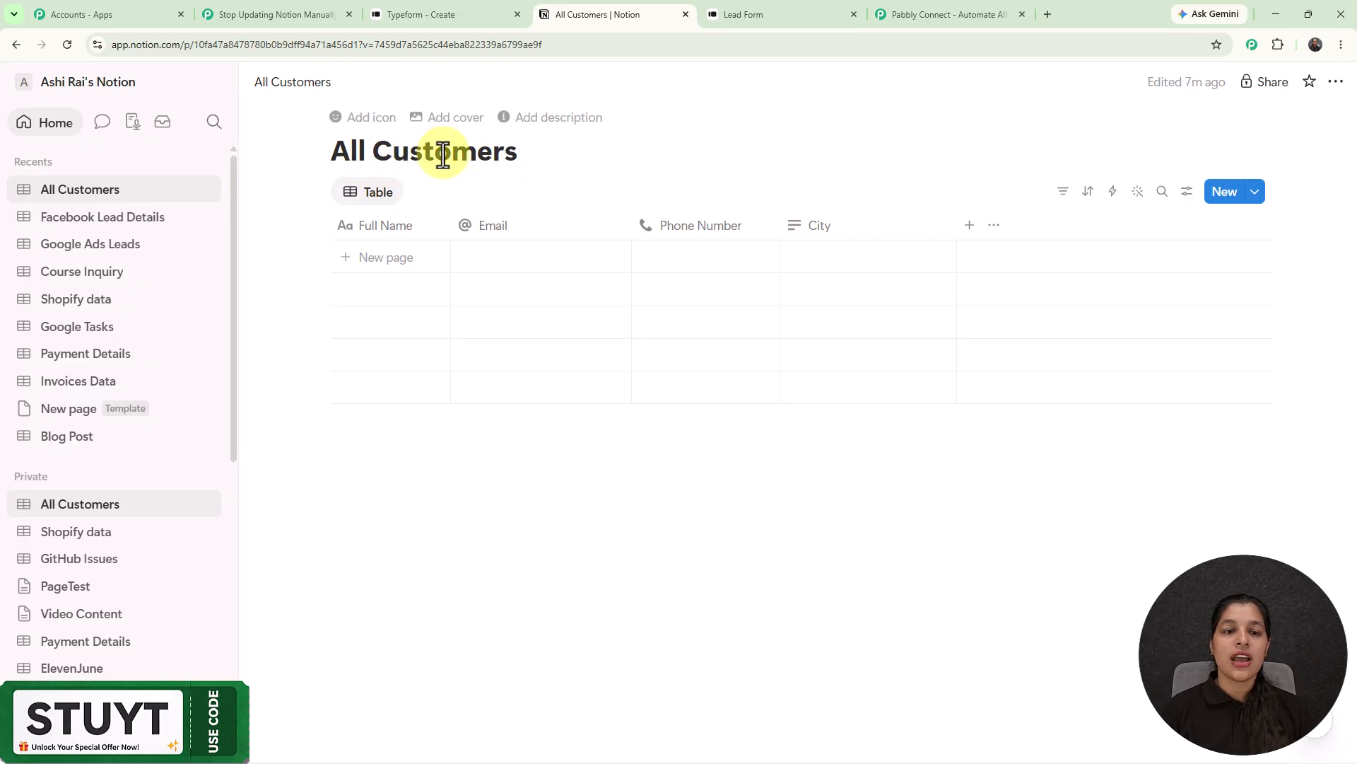
{"action": "left_click", "coordinate": [279, 11]}
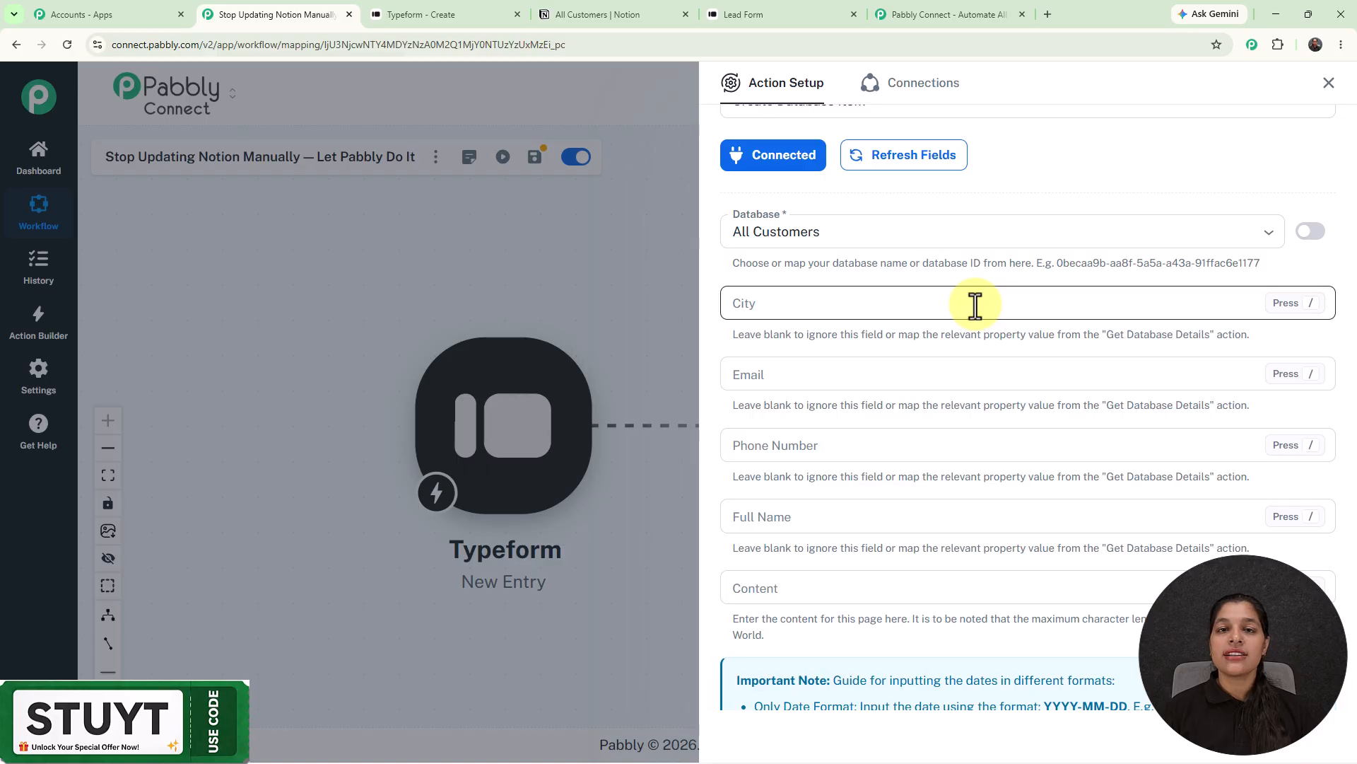
{"action": "scroll", "coordinate": [975, 305], "scroll_direction": "down", "scroll_amount": 3}
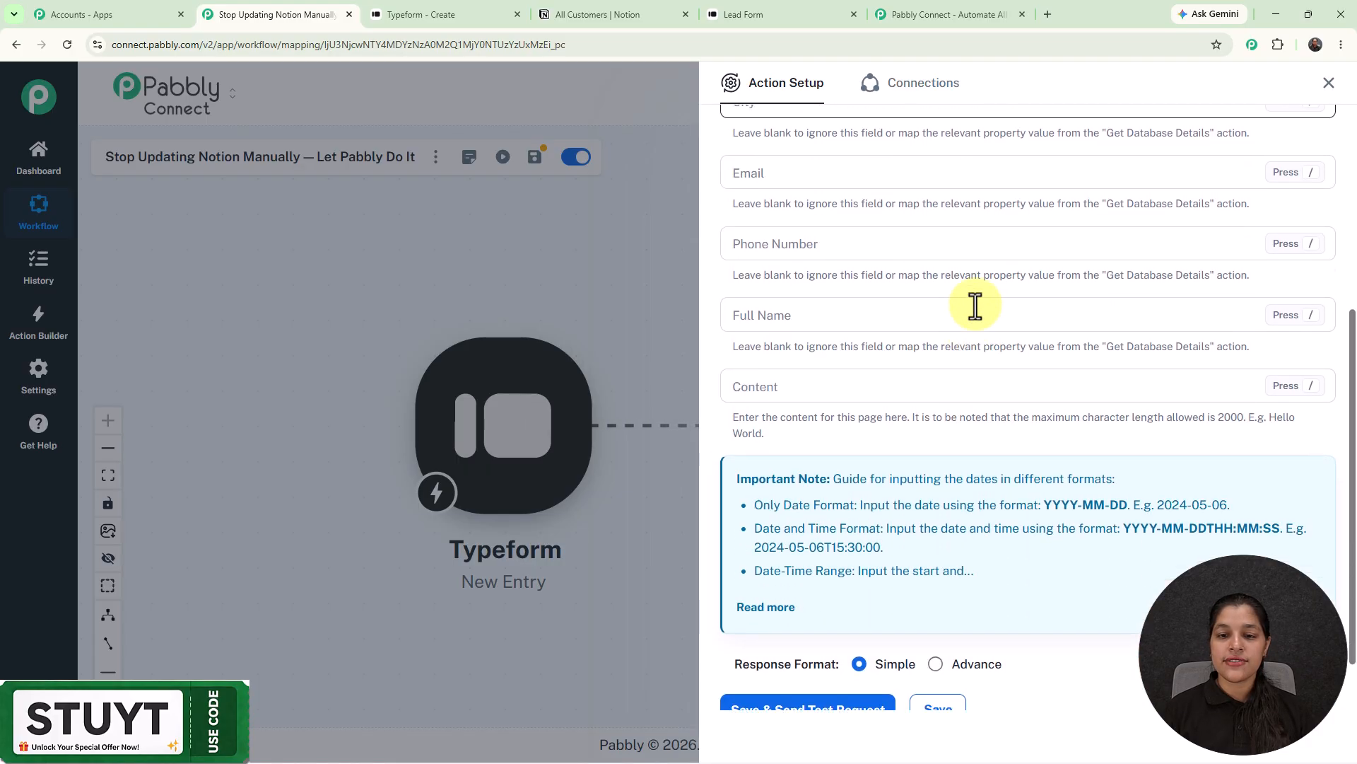
{"action": "scroll", "coordinate": [976, 306], "scroll_direction": "up", "scroll_amount": 2}
- Clear a stray letter from City and map the Typeform City answer into it
{"action": "left_click", "coordinate": [884, 242]}
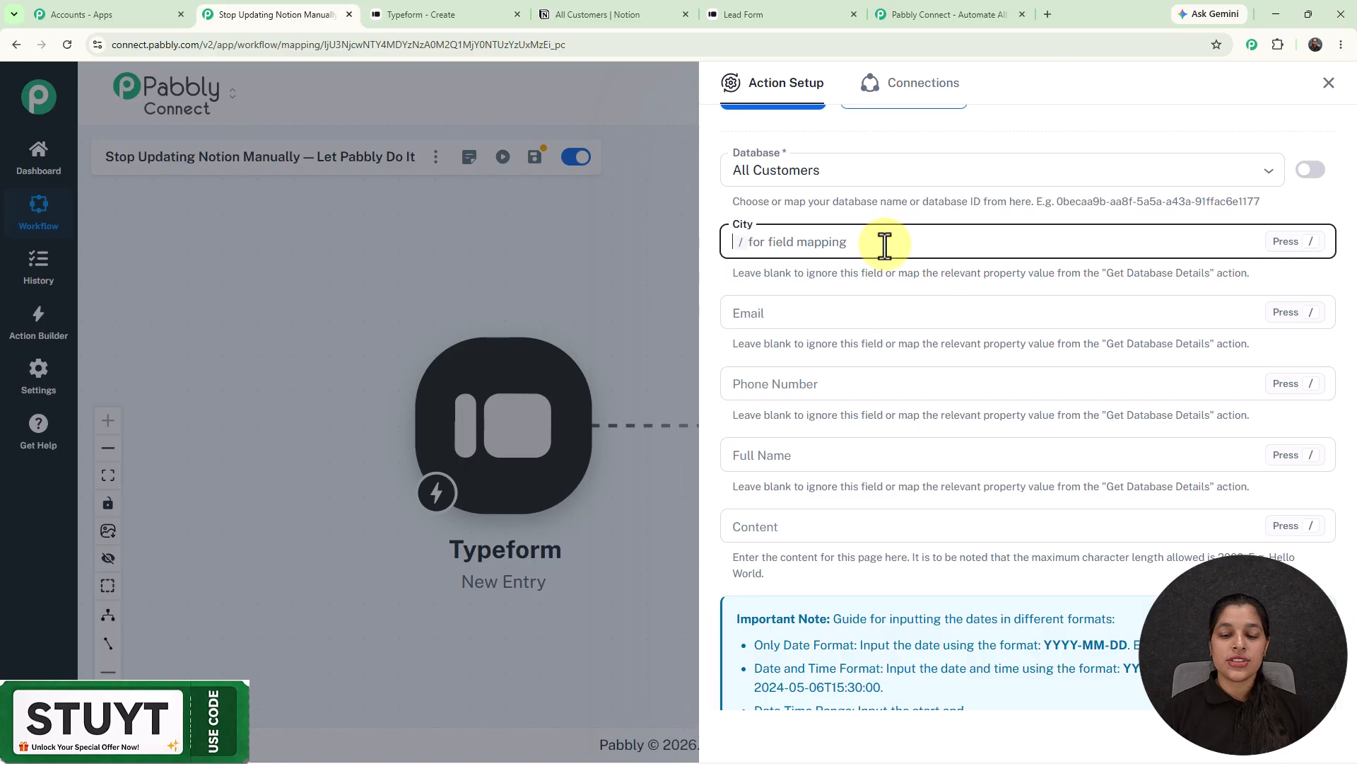
{"action": "type", "text": "V"}
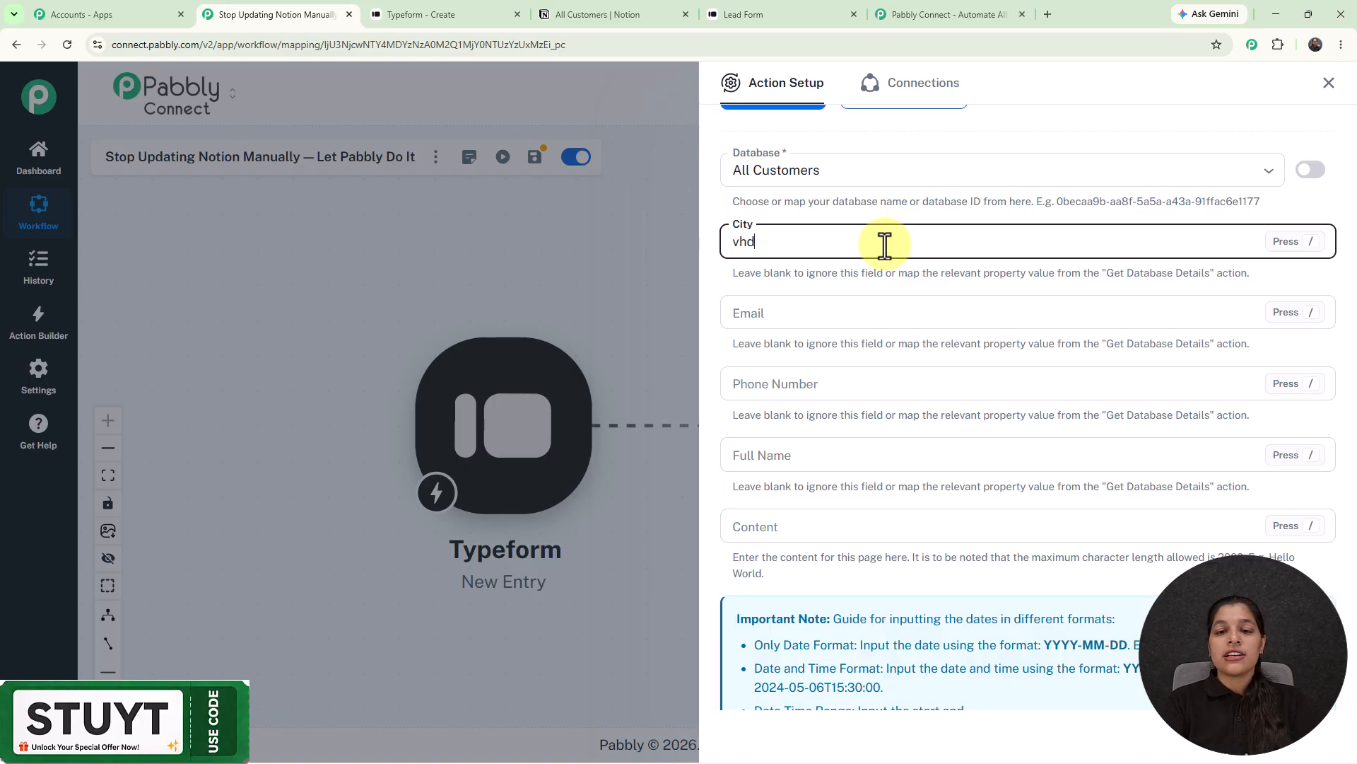
{"action": "key", "text": "BackSpace"}
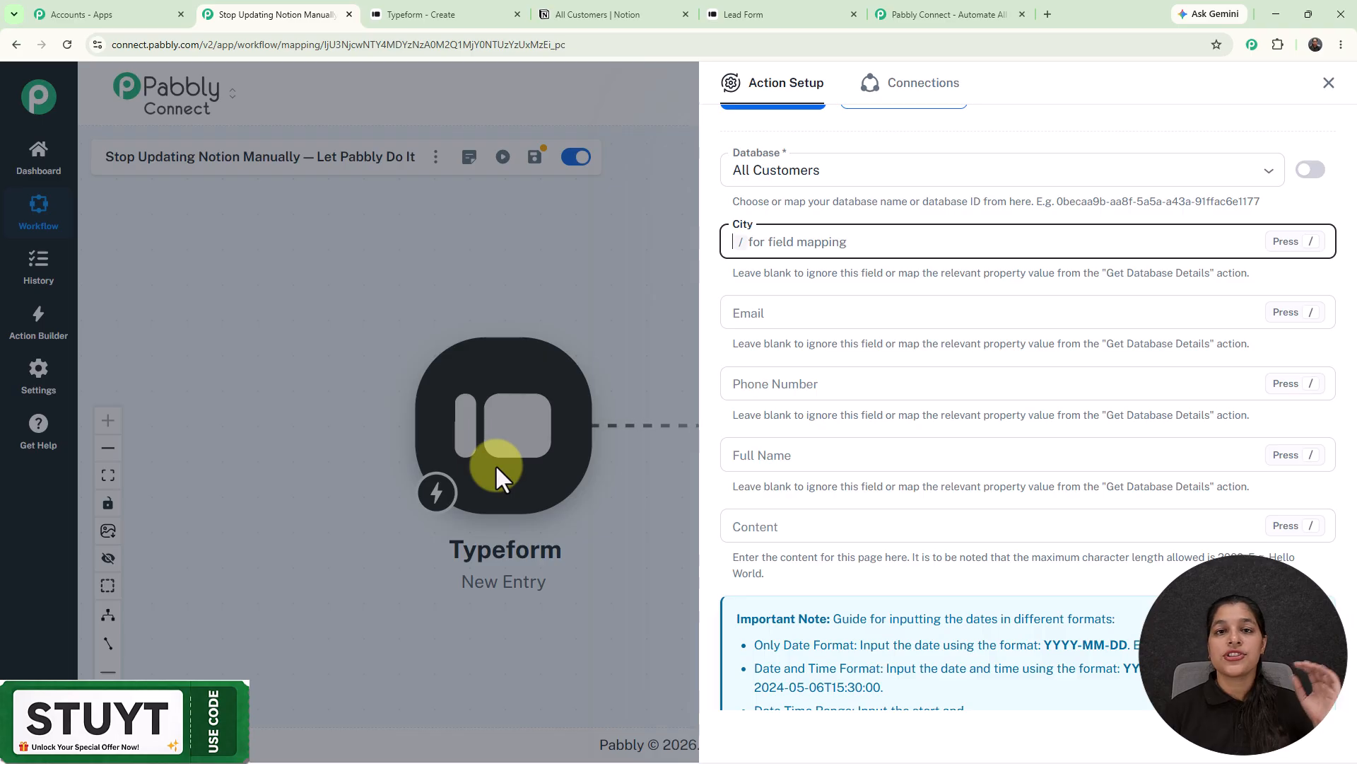
{"action": "left_click", "coordinate": [806, 234]}
{"action": "type", "text": "/"}
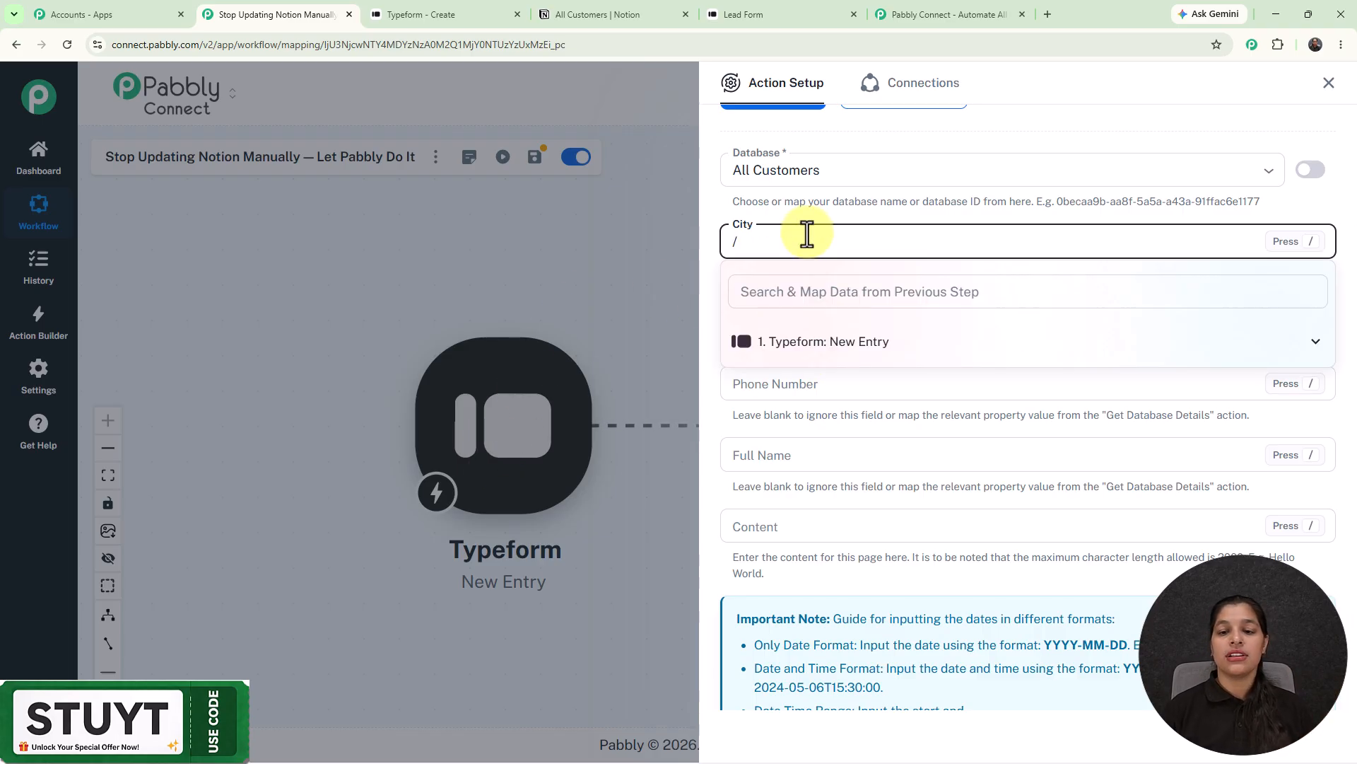
{"action": "left_click", "coordinate": [753, 358]}
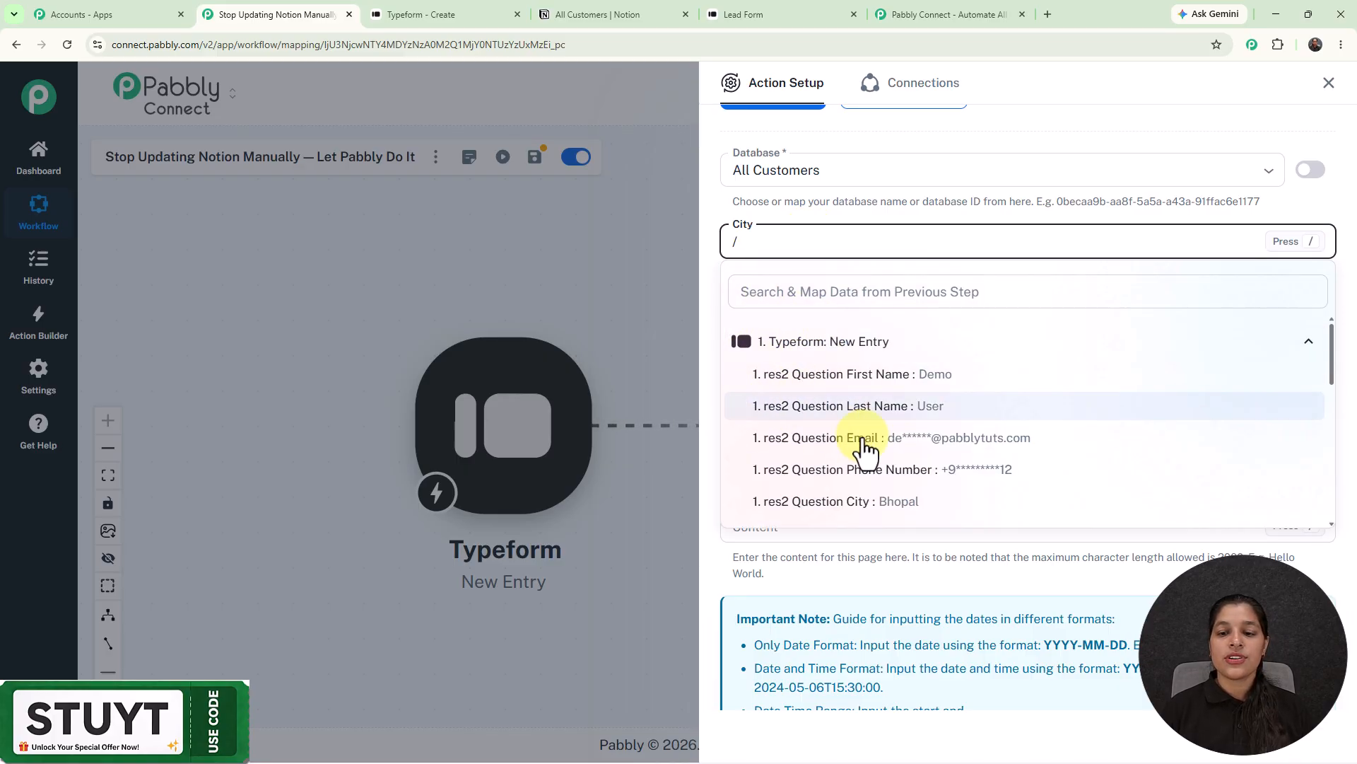
{"action": "left_click", "coordinate": [889, 506]}
- Map the Typeform Email and phone answers into Email and Phone Number
{"action": "left_click", "coordinate": [813, 311]}
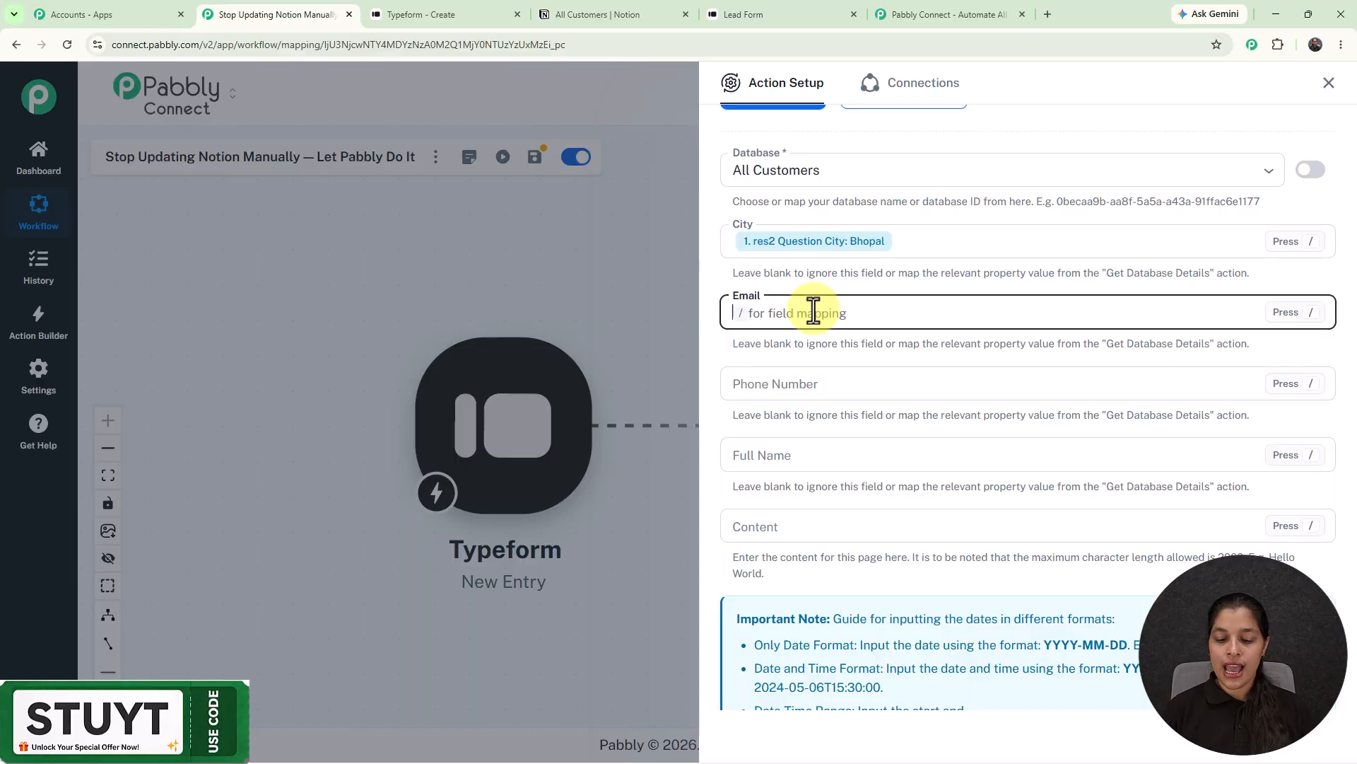
{"action": "type", "text": "/"}
{"action": "left_click", "coordinate": [820, 413]}
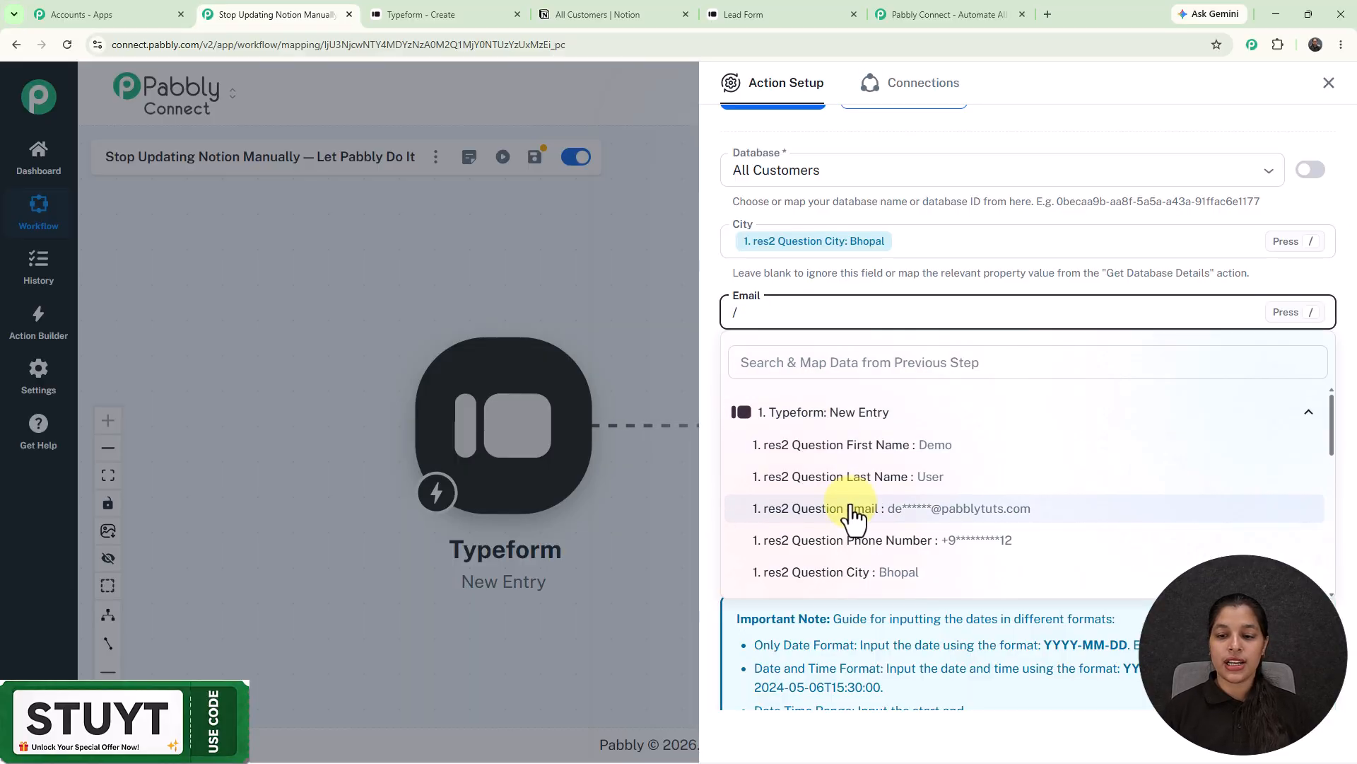
{"action": "left_click", "coordinate": [857, 508]}
{"action": "left_click", "coordinate": [818, 383]}
{"action": "type", "text": "/"}
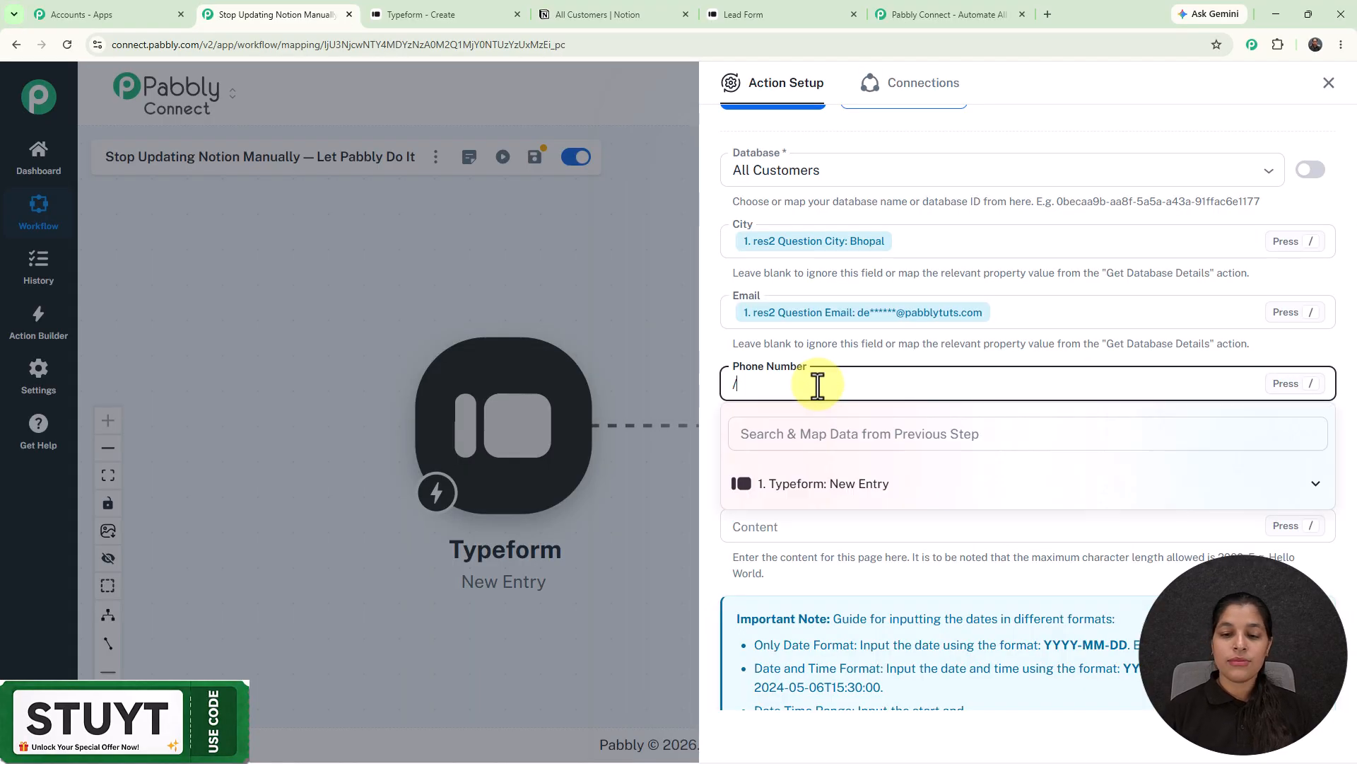
{"action": "left_click", "coordinate": [818, 483]}
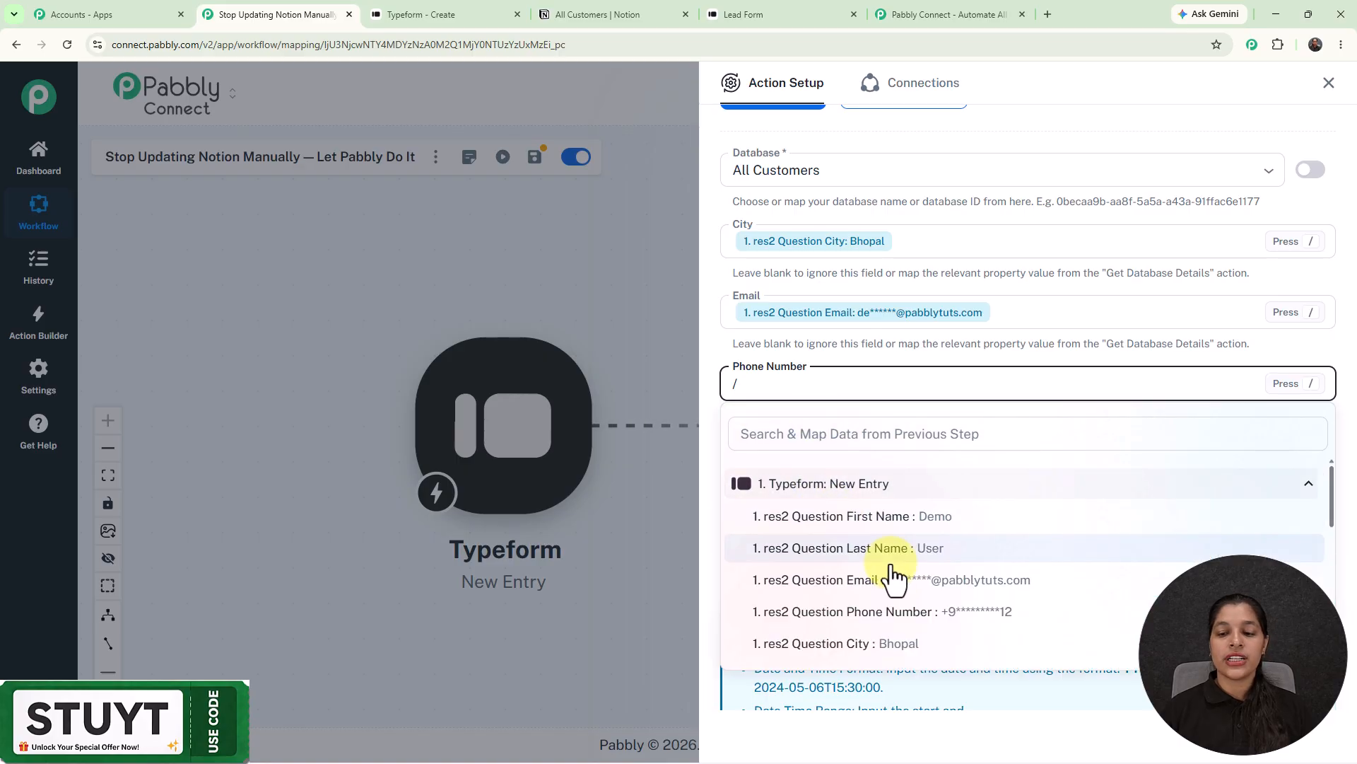
{"action": "left_click", "coordinate": [902, 612]}
- Fill Full Name with the Typeform First Name and Last Name answers
{"action": "left_click", "coordinate": [796, 453]}
{"action": "type", "text": "/"}
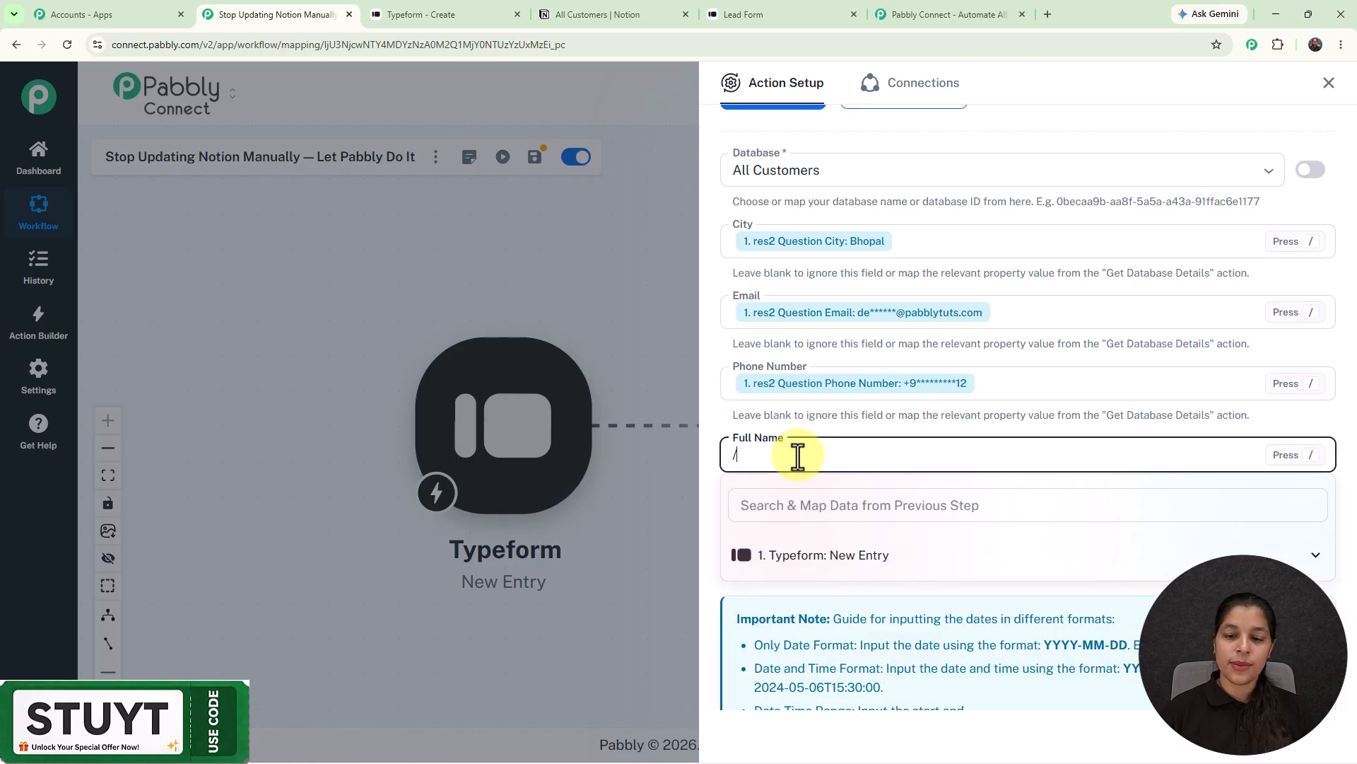
{"action": "left_click", "coordinate": [825, 555]}
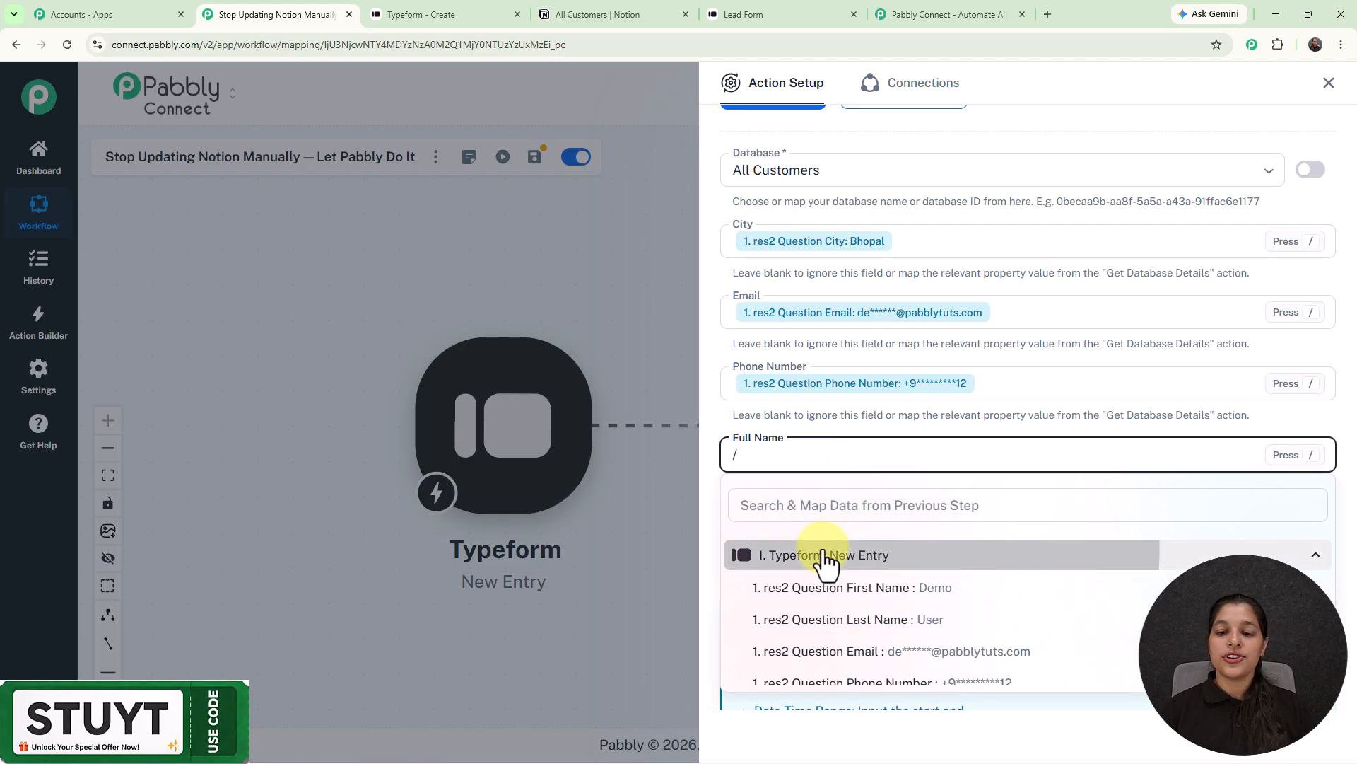
{"action": "left_click", "coordinate": [849, 591]}
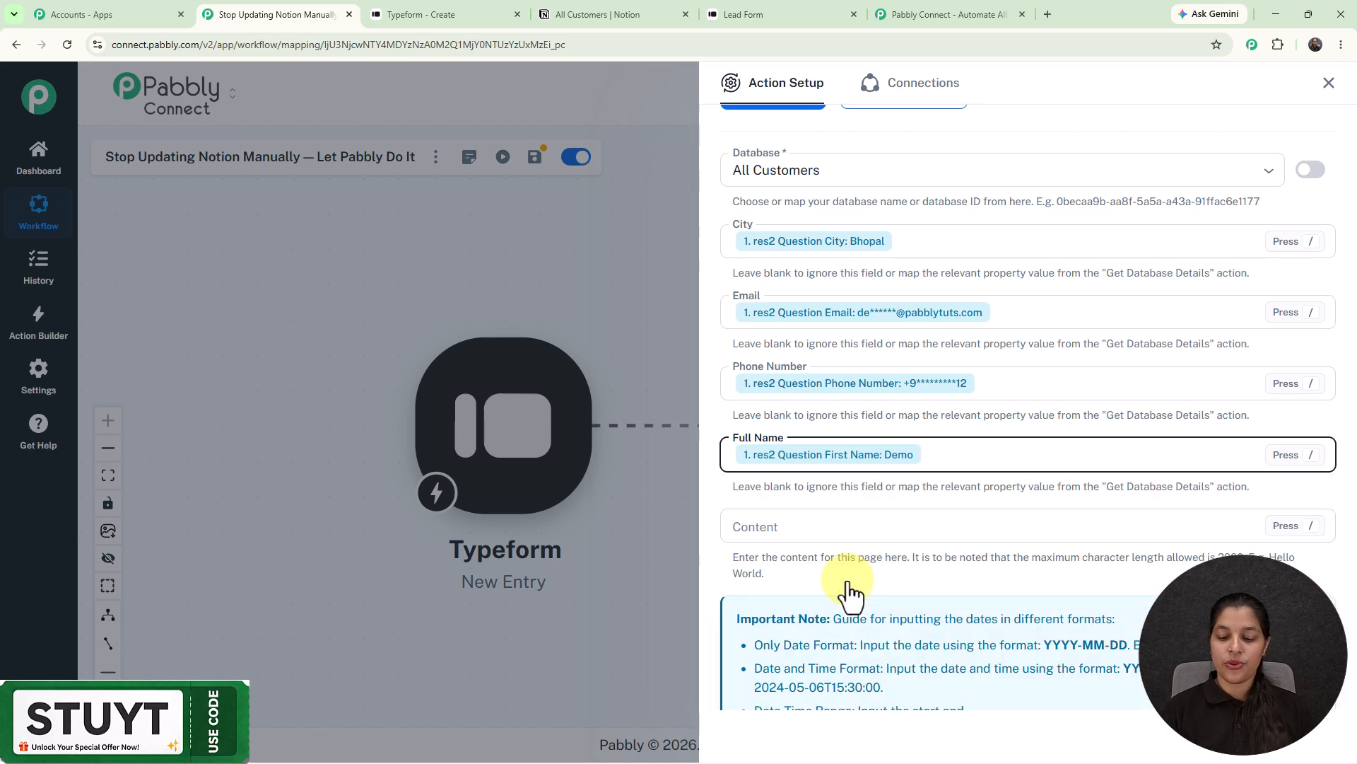
{"action": "type", "text": "/"}
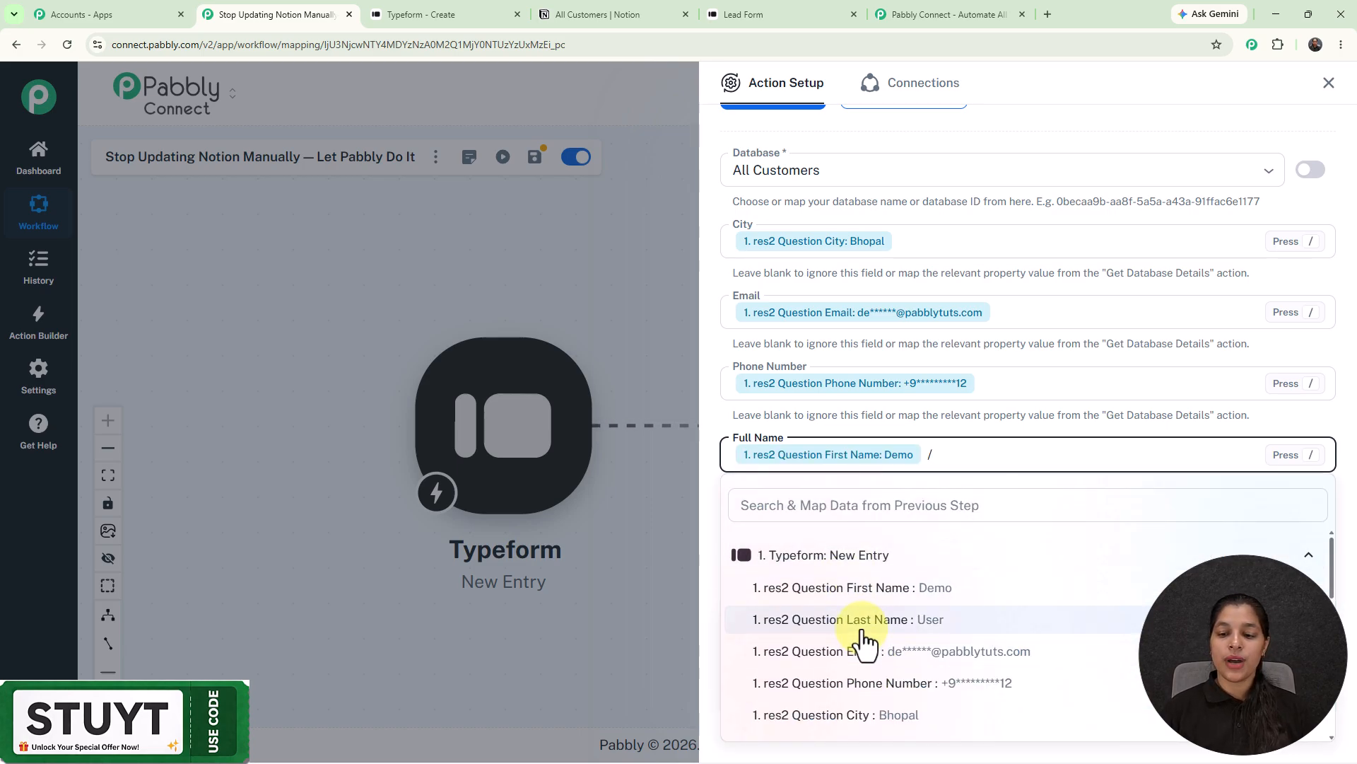
{"action": "left_click", "coordinate": [863, 629]}
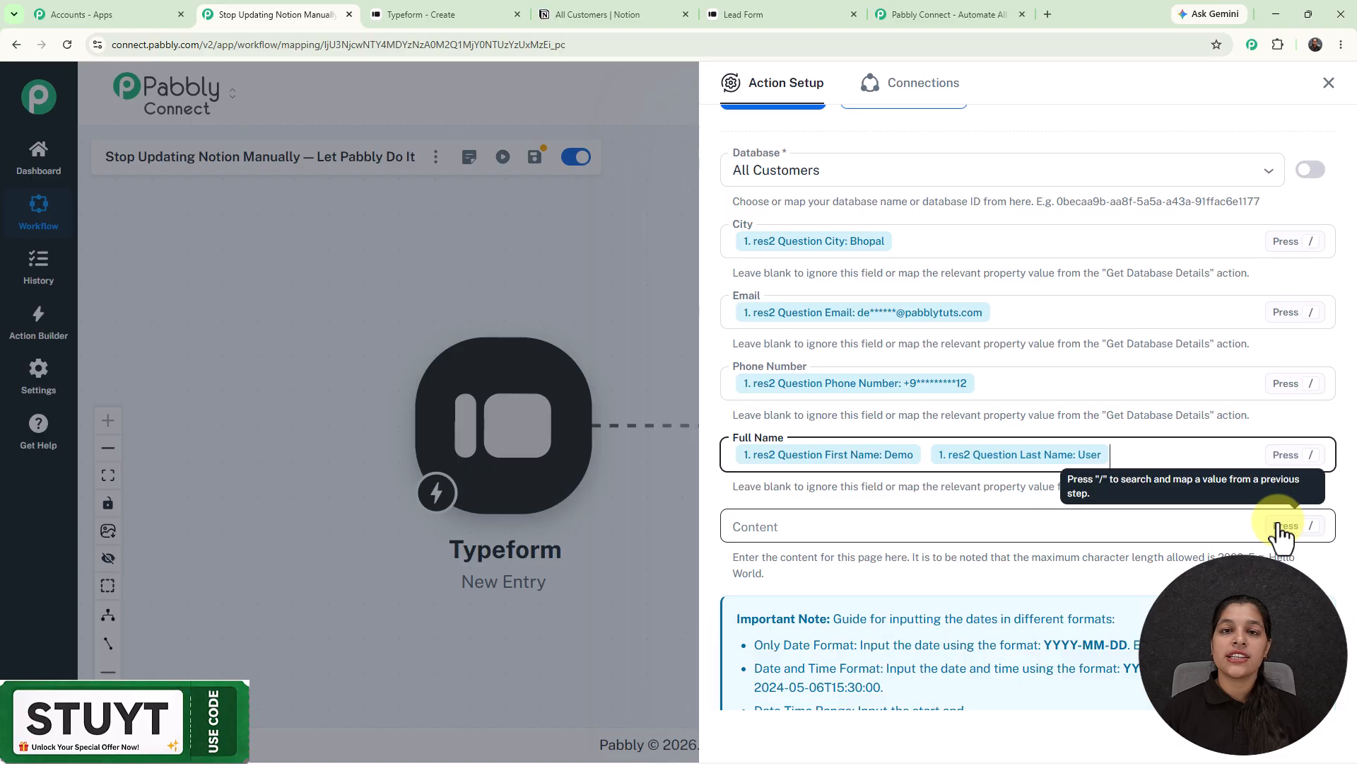
{"action": "scroll", "coordinate": [1216, 439], "scroll_direction": "down", "scroll_amount": 3}
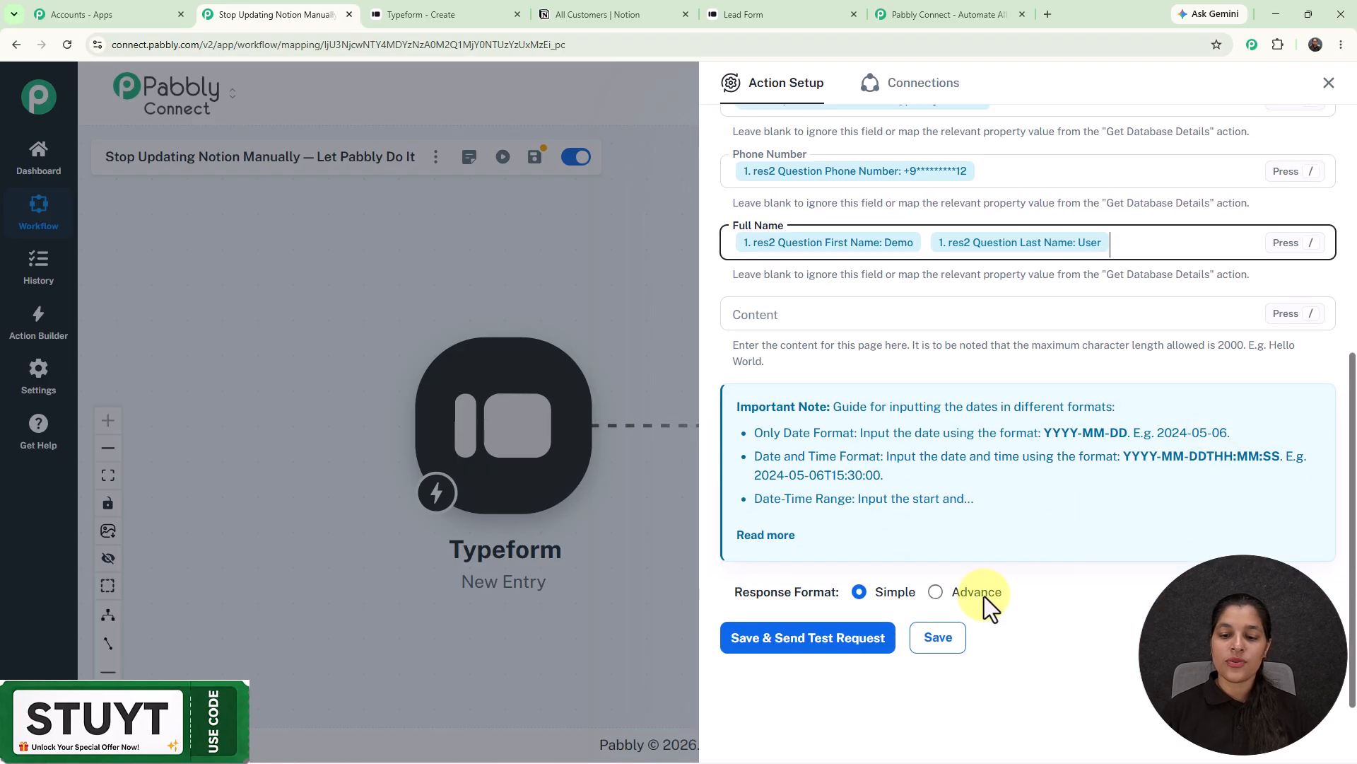
- Save the Notion action, send a test request, and review the created page response
{"action": "left_click", "coordinate": [867, 639]}
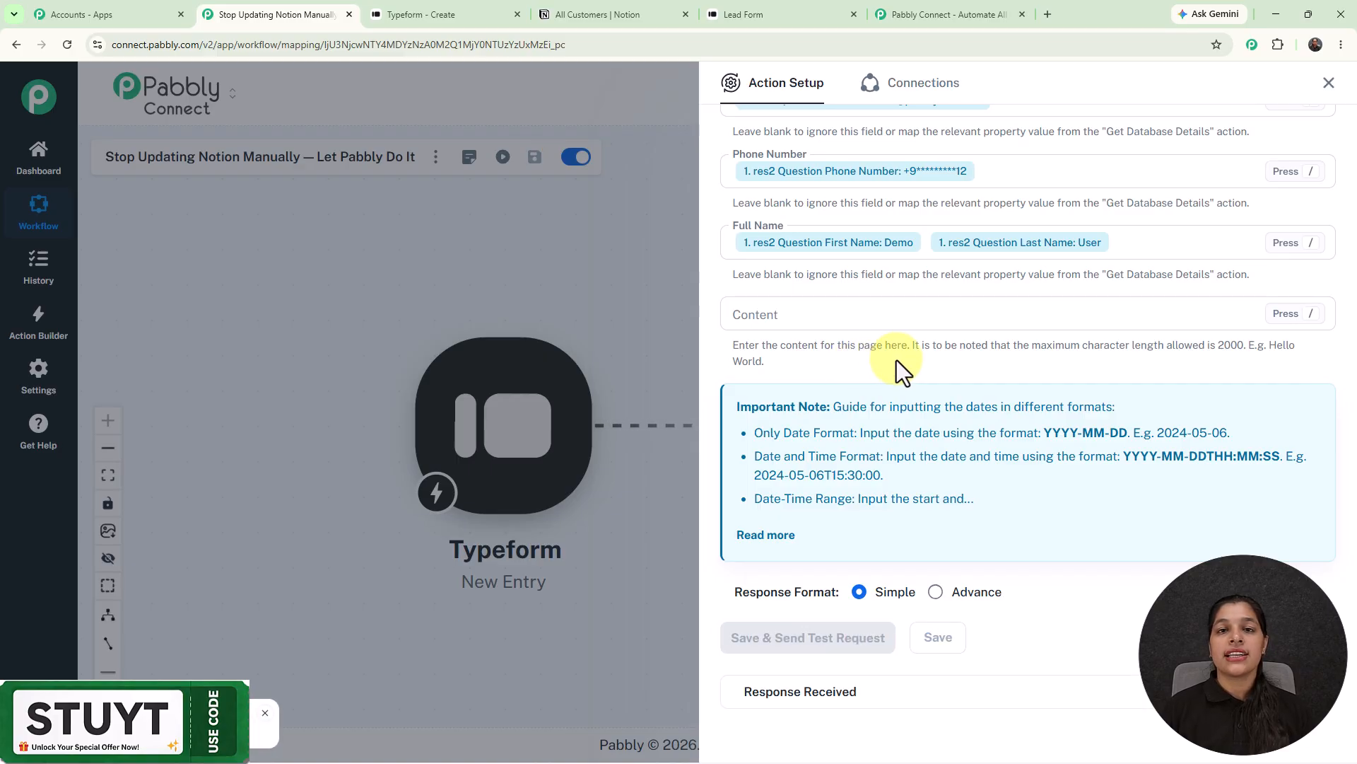
{"action": "scroll", "coordinate": [896, 359], "scroll_direction": "down", "scroll_amount": 7}
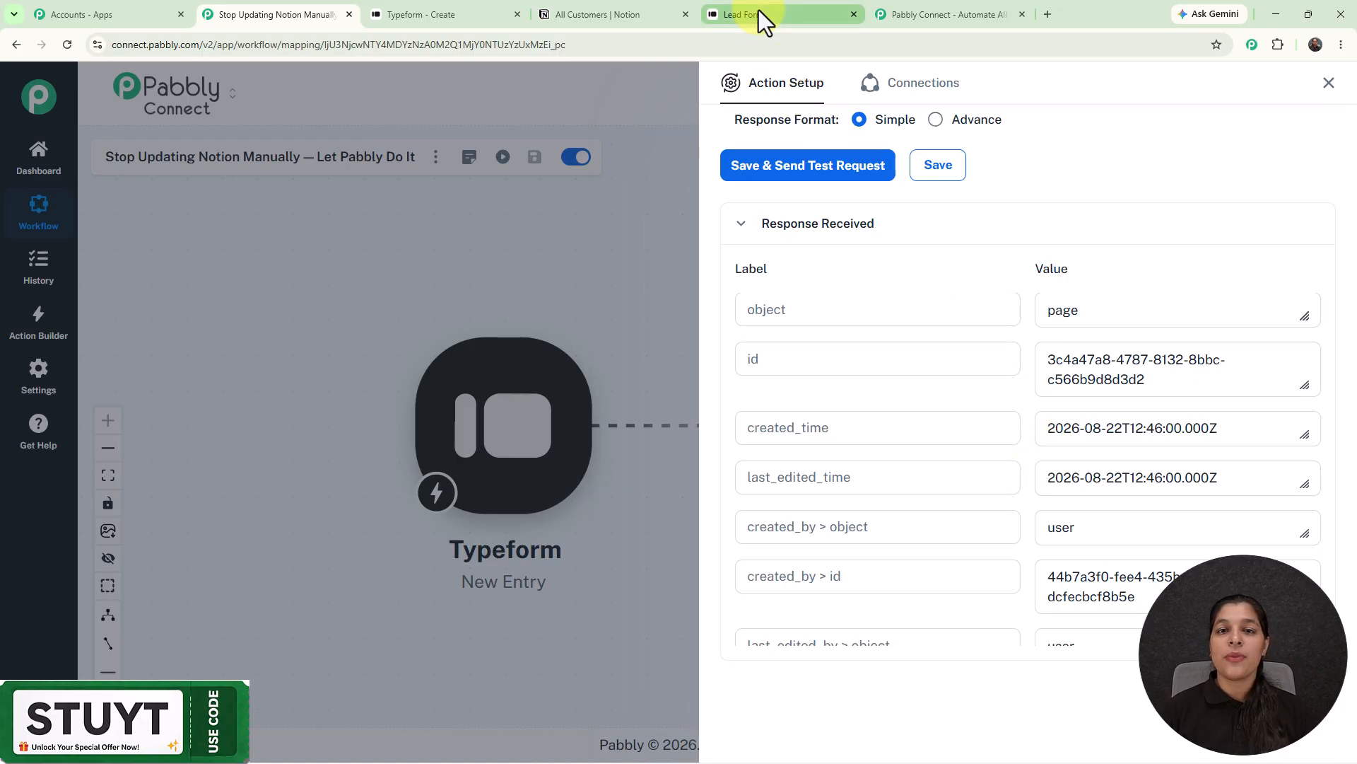
{"action": "left_click", "coordinate": [634, 18]}
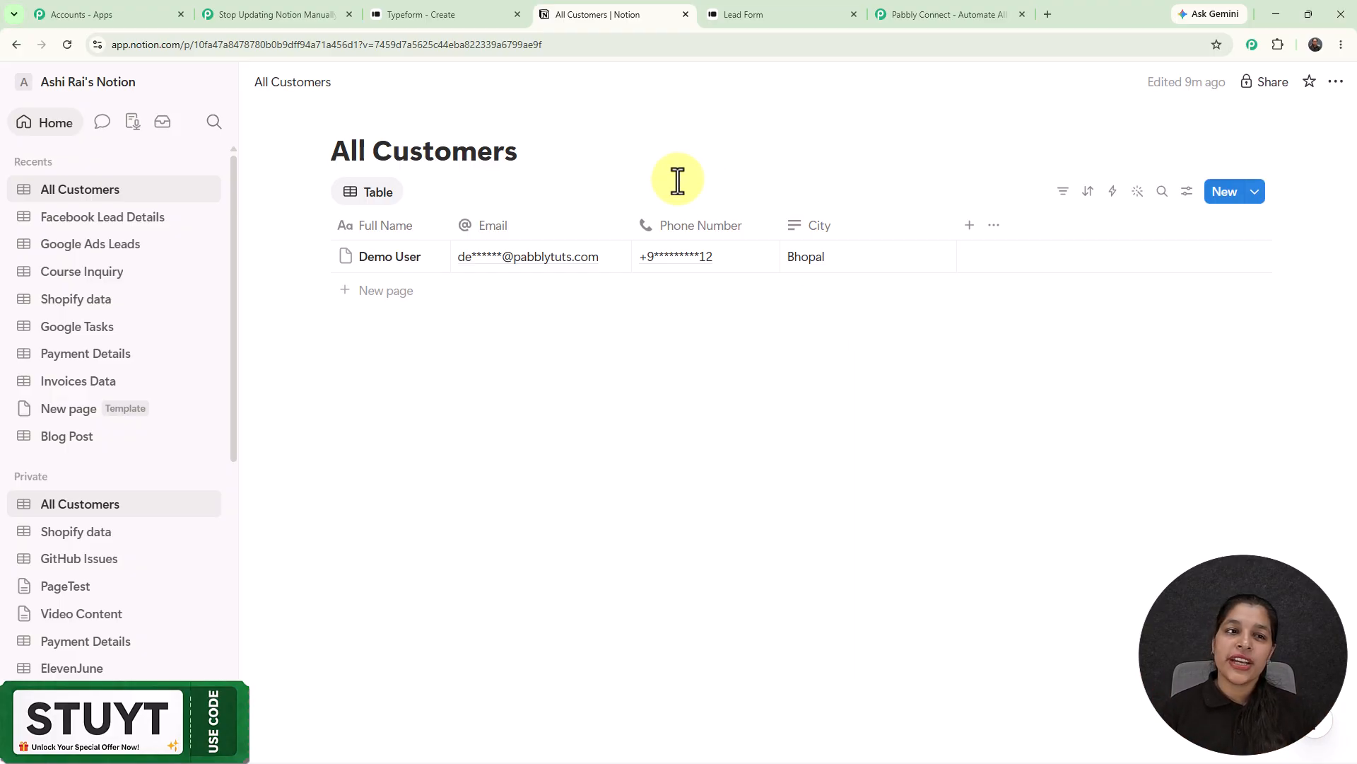
- Confirm the new Bhopal test lead row in All Customers, then return to Pabbly
{"action": "left_click", "coordinate": [257, 3]}
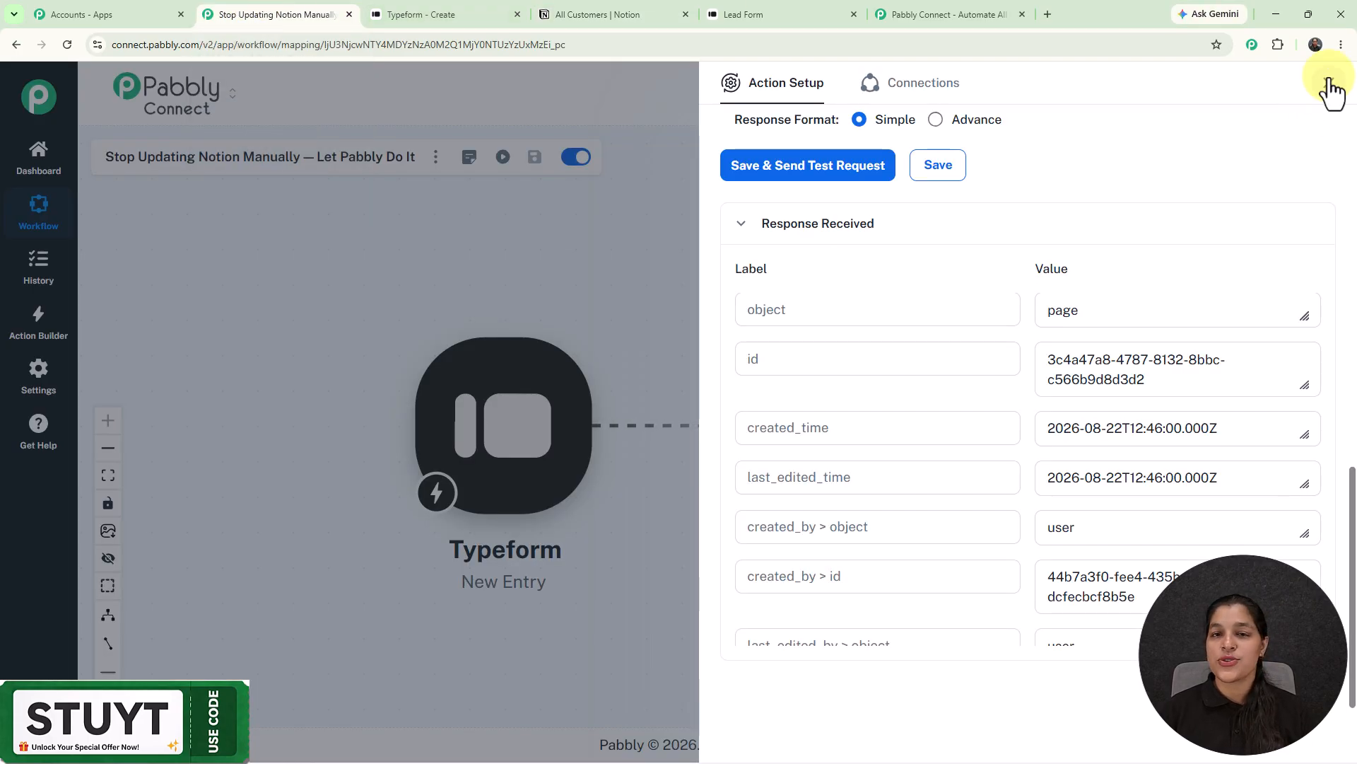
- Close the Action Setup panel to view the full Typeform-to-Notion workflow
{"action": "left_click", "coordinate": [1328, 84]}
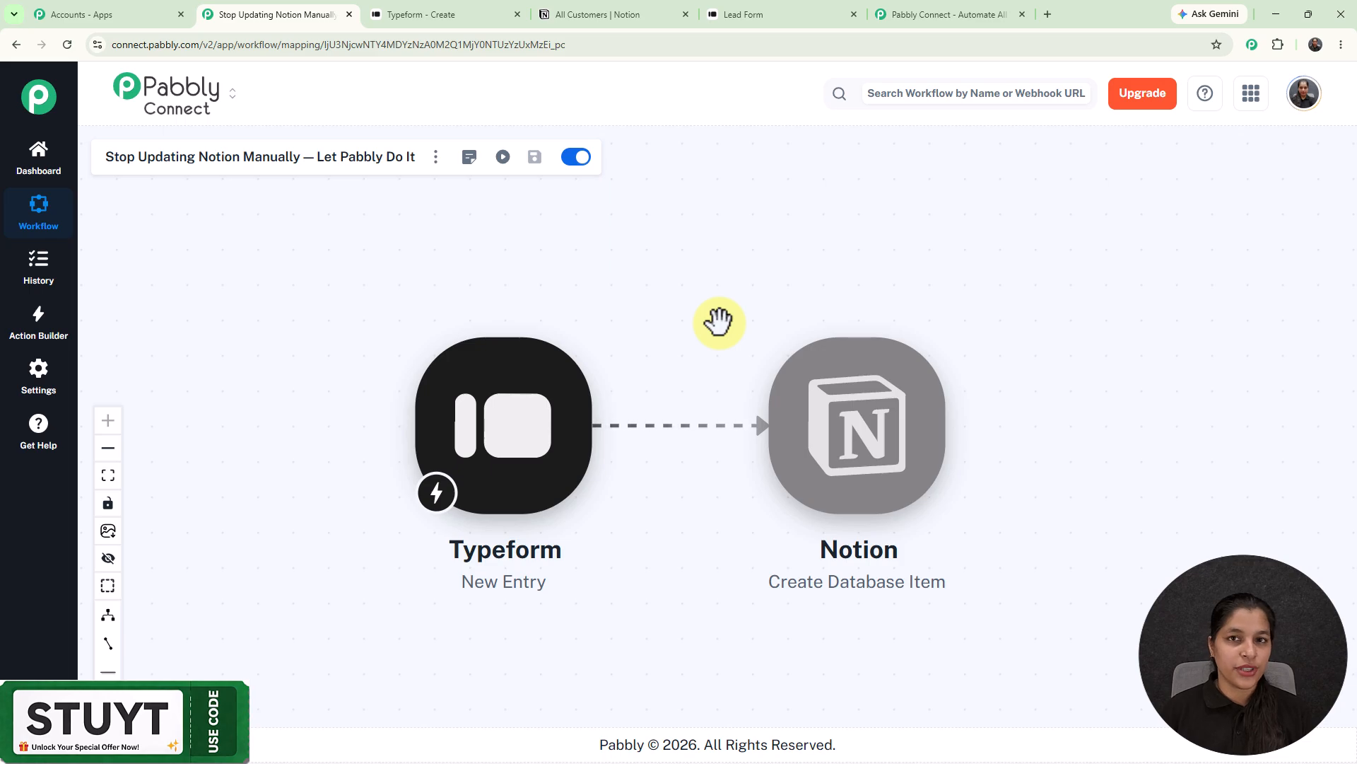